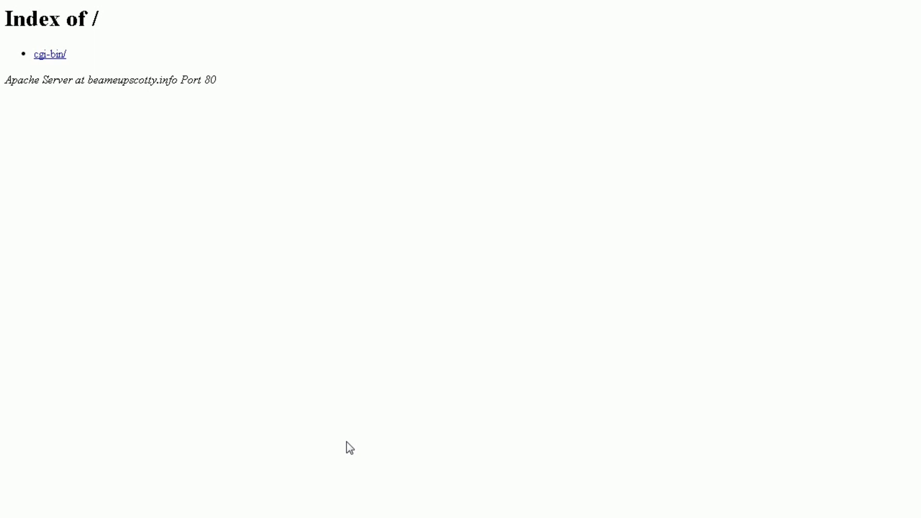
Browse the latest designs on the Open Source Web Design home page and preview the BlackandGreen template
key(ctrl+Tab)
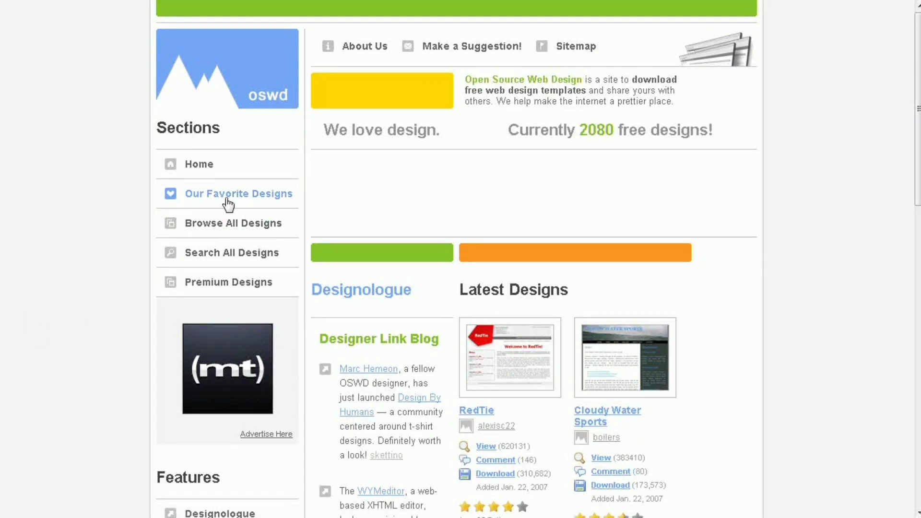
scroll(533, 237, down, 15)
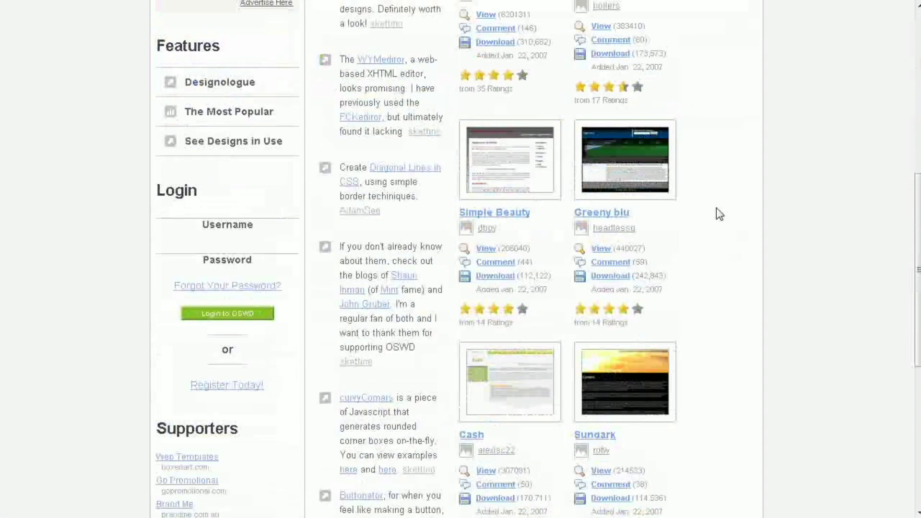
scroll(720, 209, down, 3)
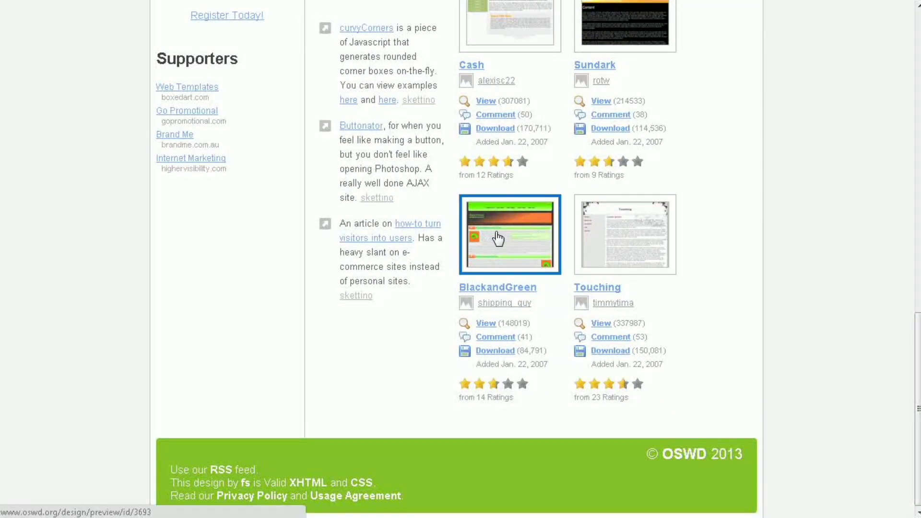
click(572, 248)
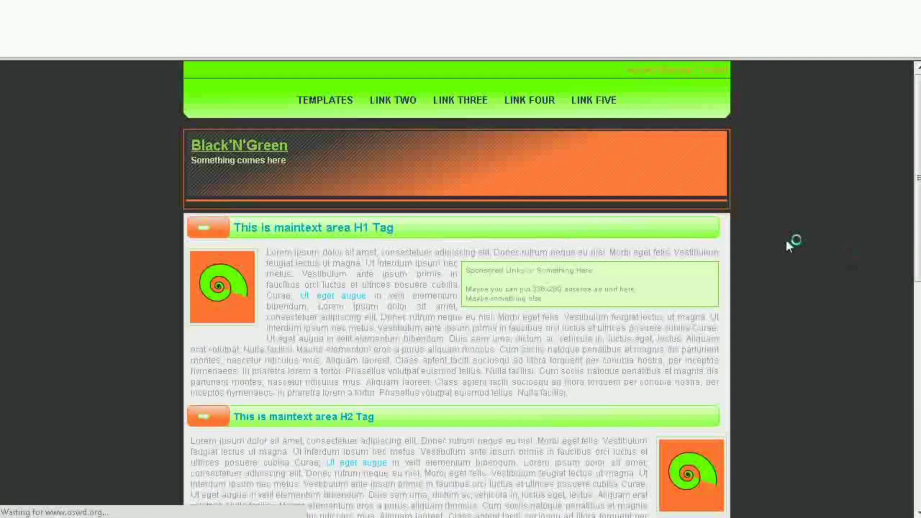
scroll(554, 185, down, 10)
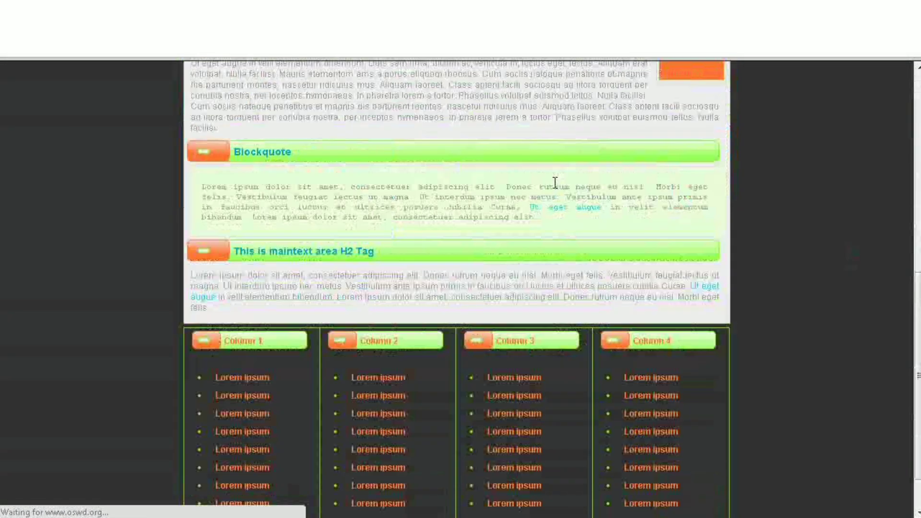
scroll(552, 185, up, 10)
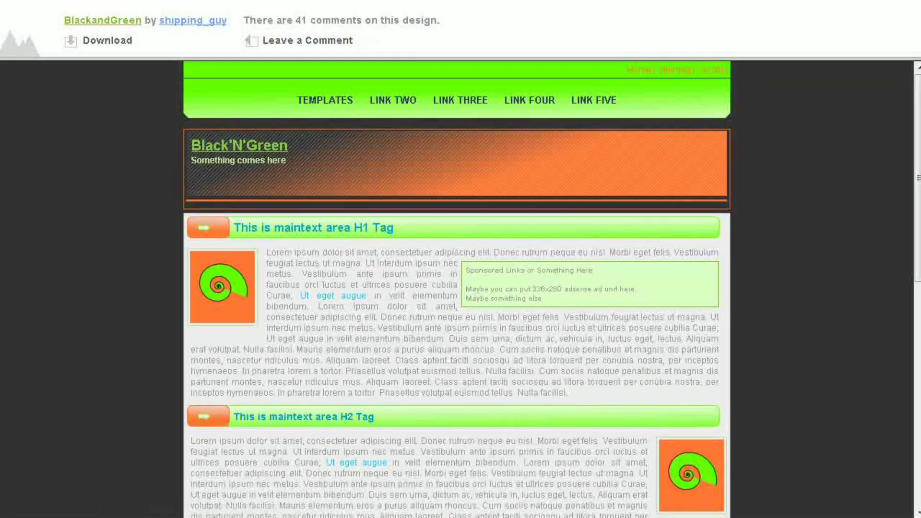
key(alt+Left)
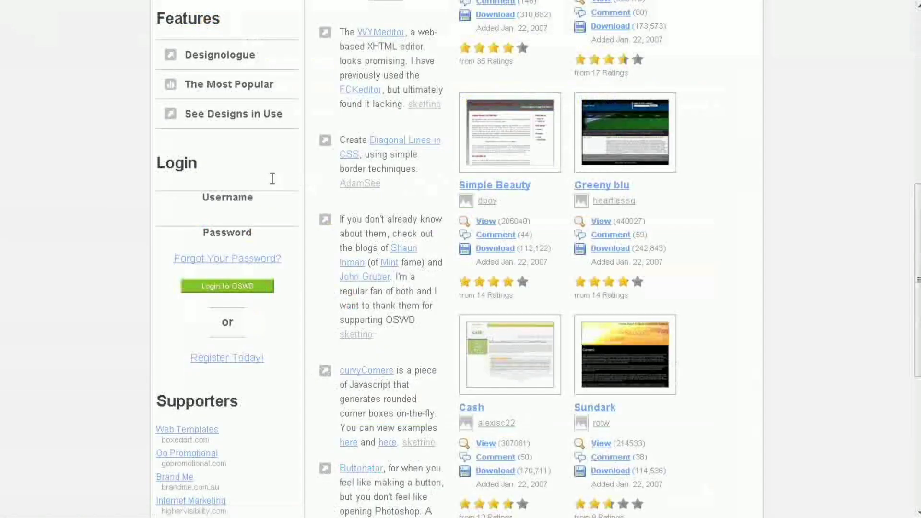
scroll(372, 164, up, 5)
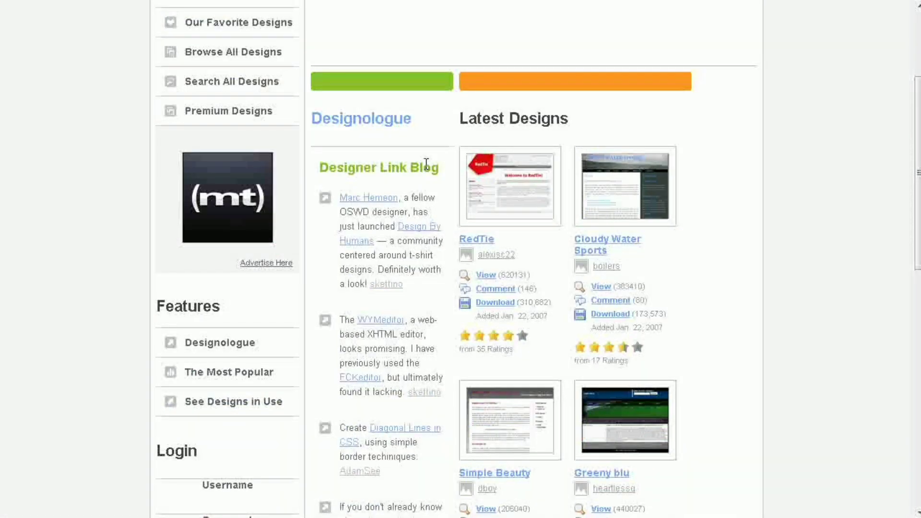
scroll(463, 181, up, 3)
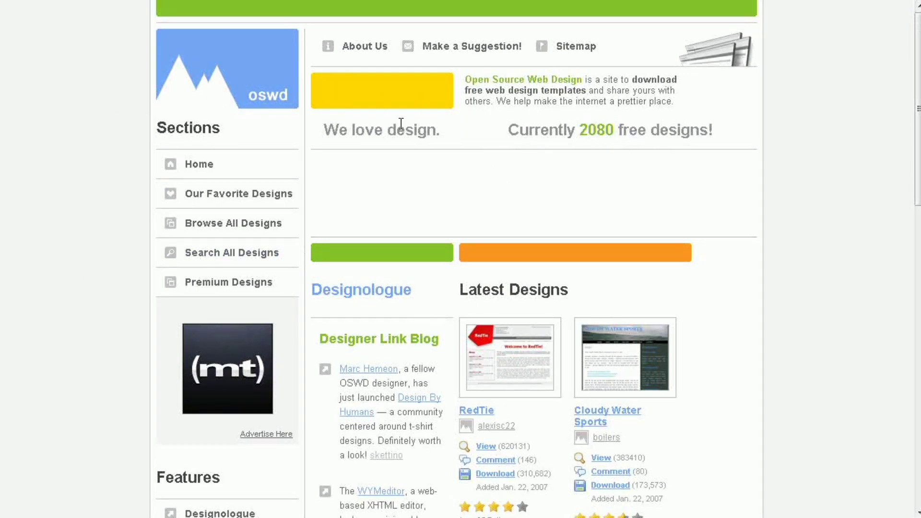
Search Google for "space site:oswd.org" and look through the results for a suitable template
click(231, 254)
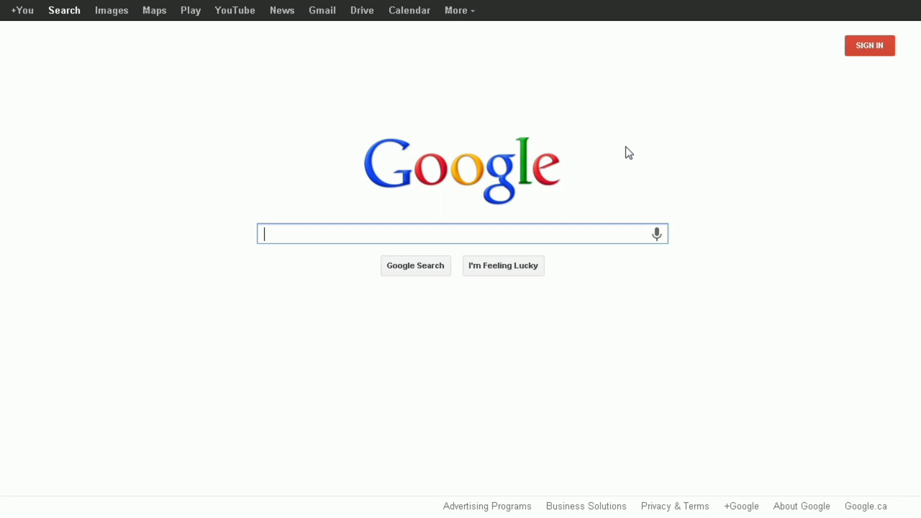
text(space site:oswd.org)
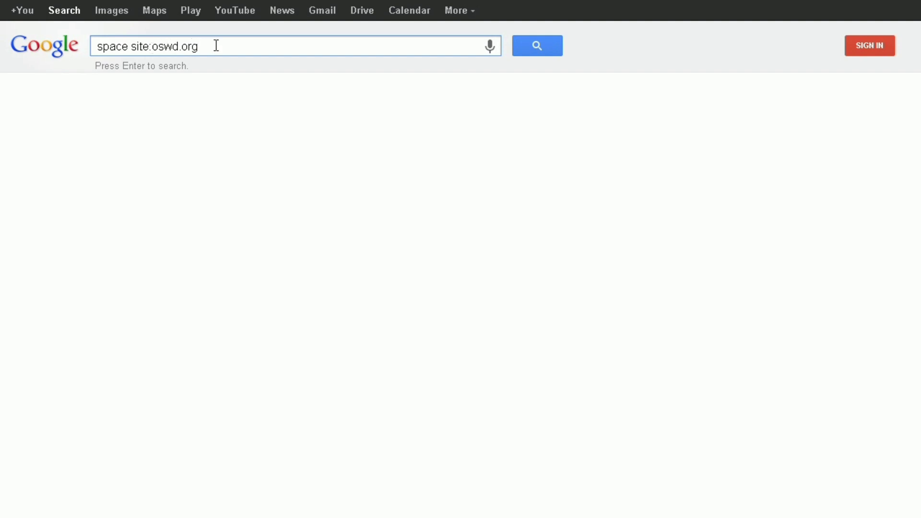
key(Return)
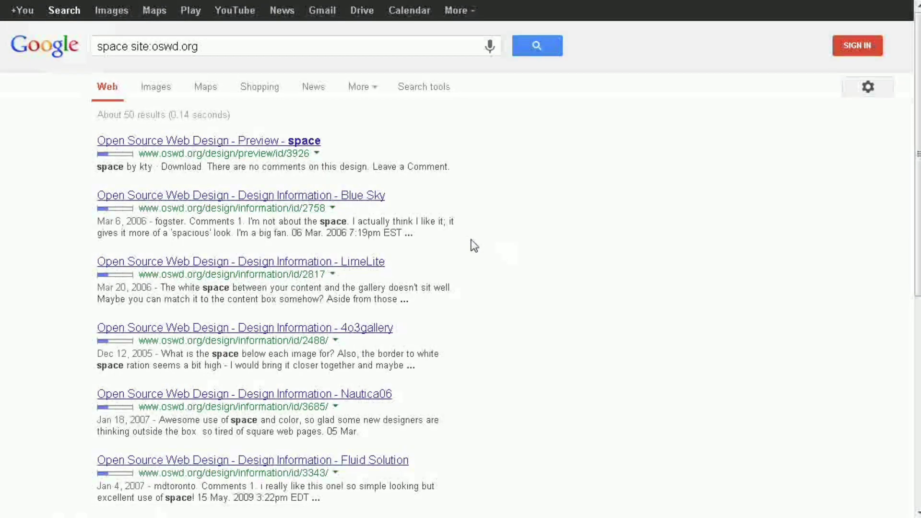
scroll(406, 270, down, 3)
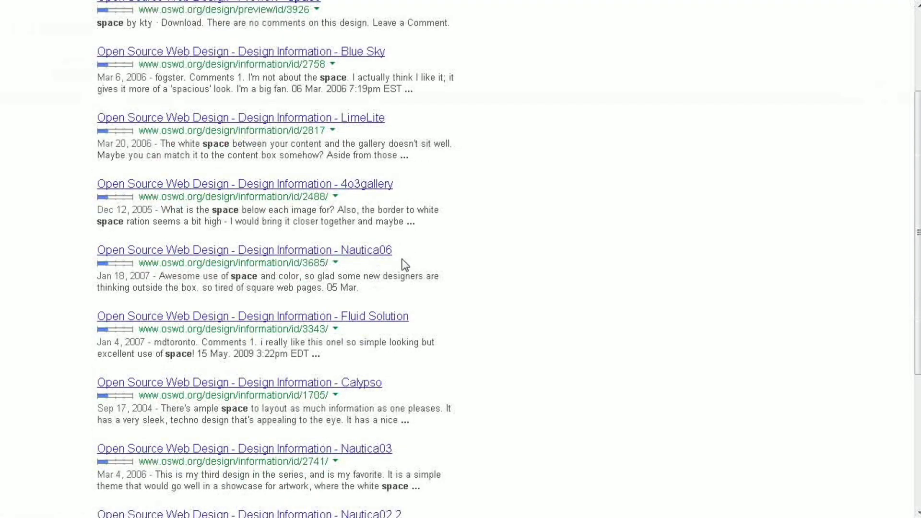
scroll(401, 264, down, 3)
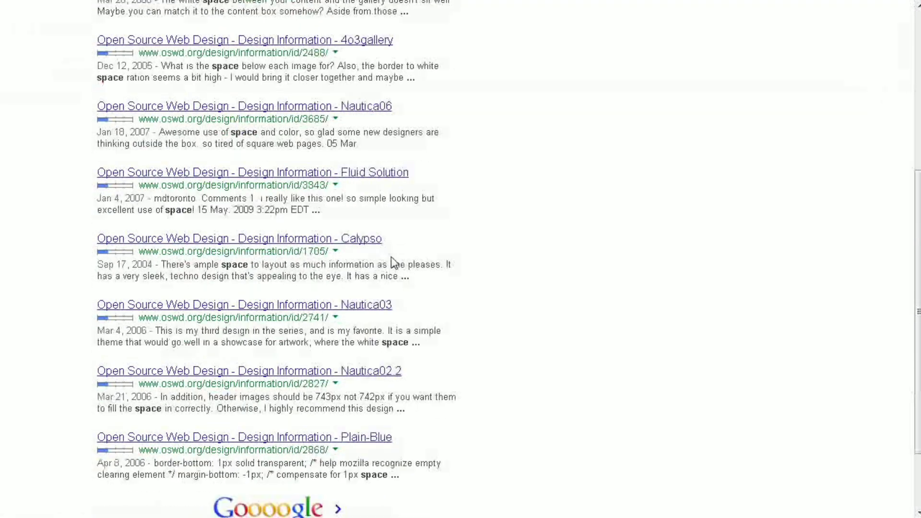
Preview the Calypso design from its information page and return to the search results
click(355, 238)
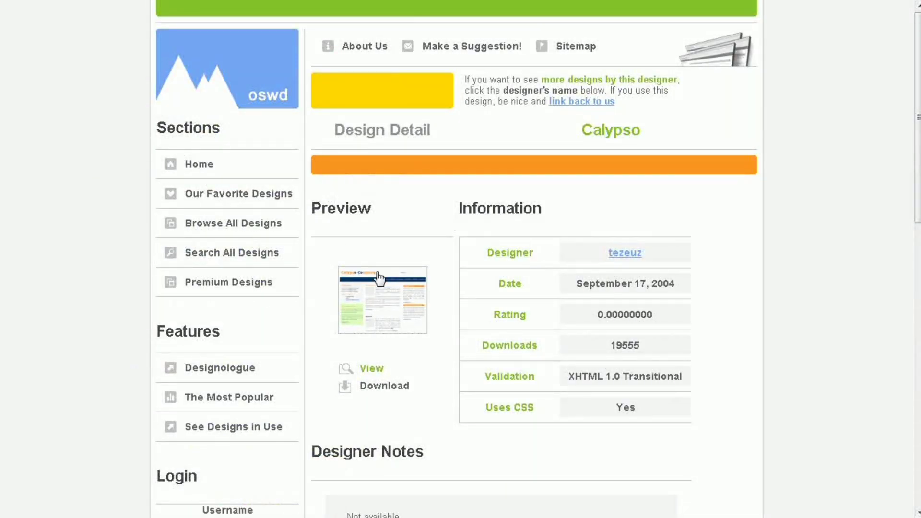
click(385, 315)
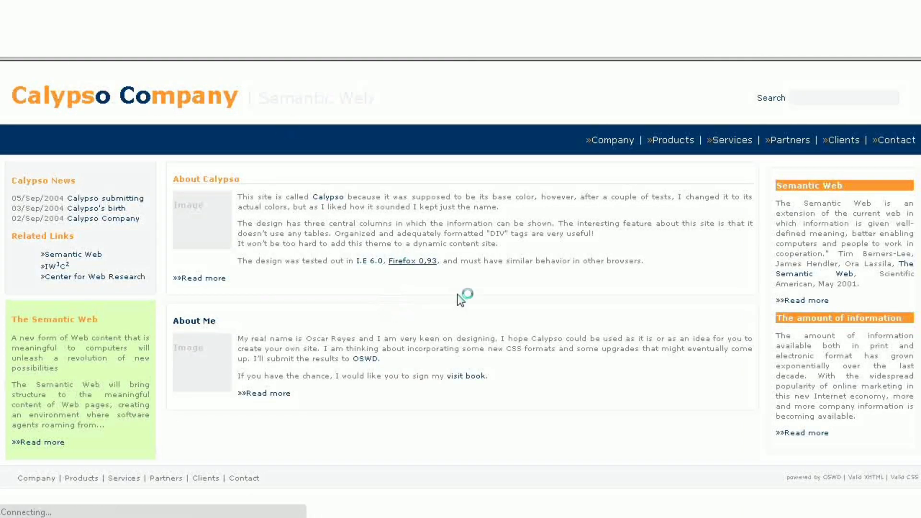
key(alt+Left)
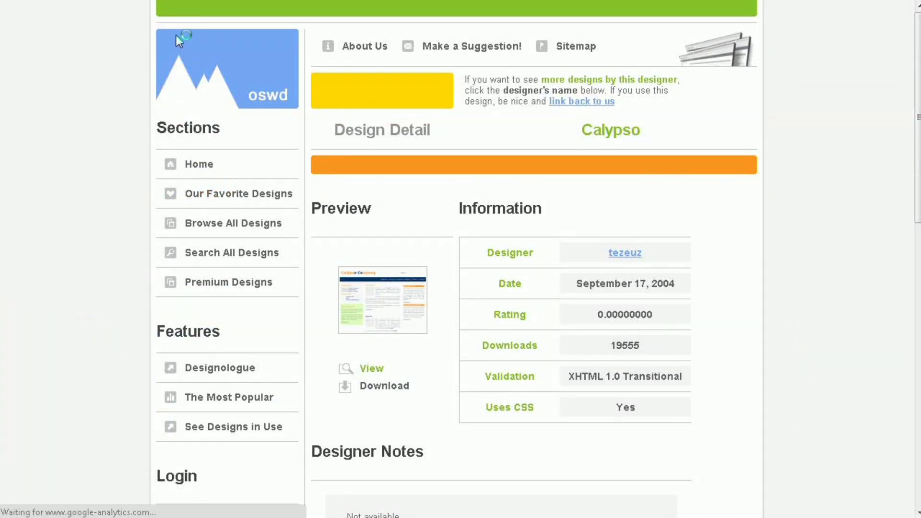
key(alt+Left)
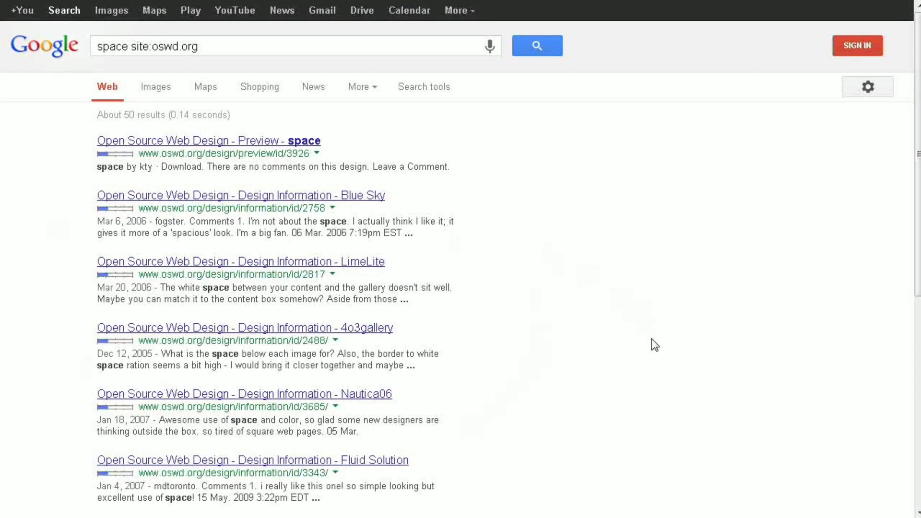
Download the Dark Theme template as dark_theme.zip into the beameupscotty.info folder
scroll(652, 341, down, 3)
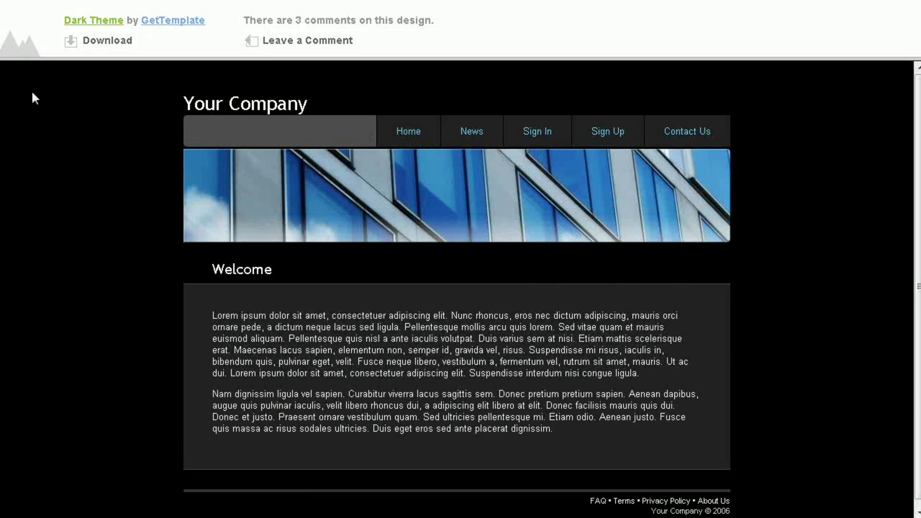
click(104, 45)
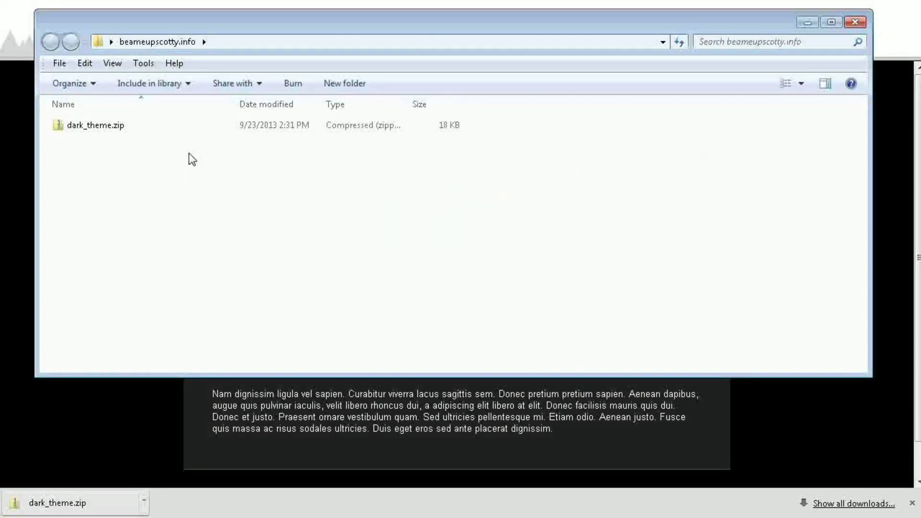
Extract all files from dark_theme.zip into a dark_theme folder inside beameupscotty.info and close the extracted-files window
double_click(88, 126)
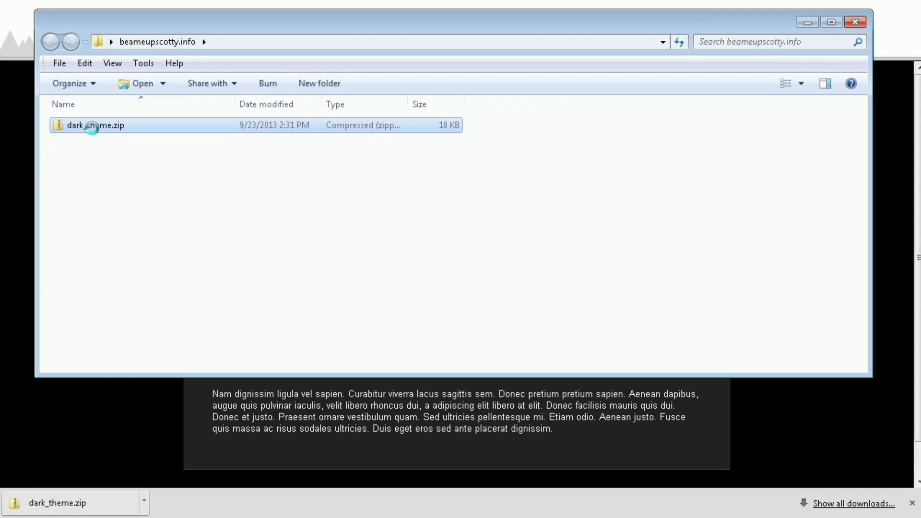
right_click(93, 129)
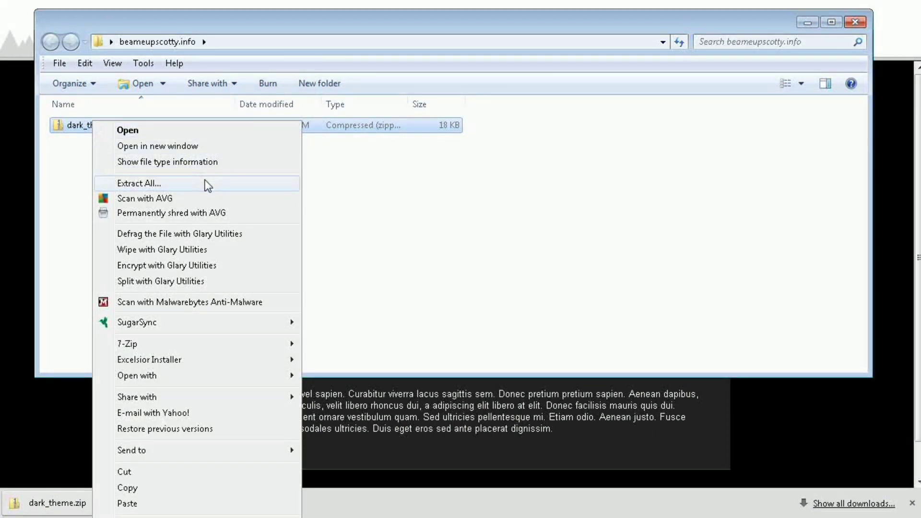
click(156, 183)
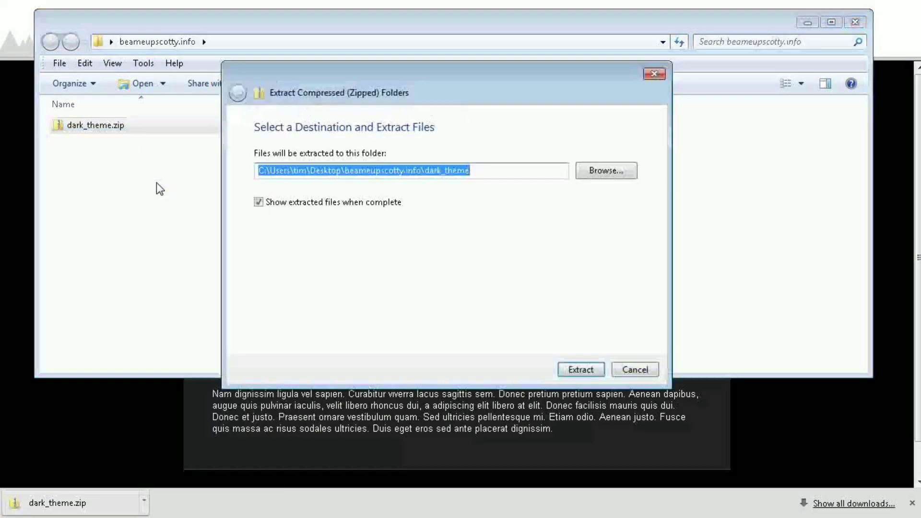
click(587, 373)
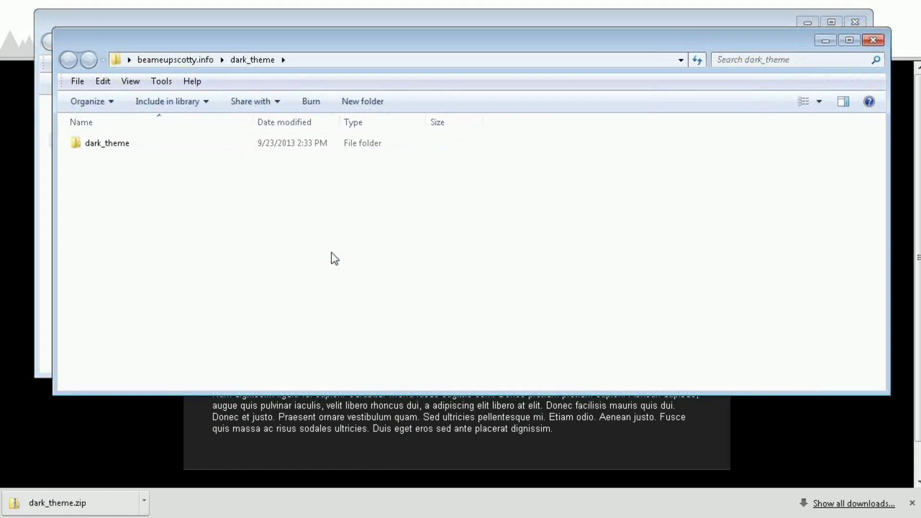
click(873, 41)
Go into the inner dark_theme folder, view its index.html page, and return to the folder
double_click(76, 125)
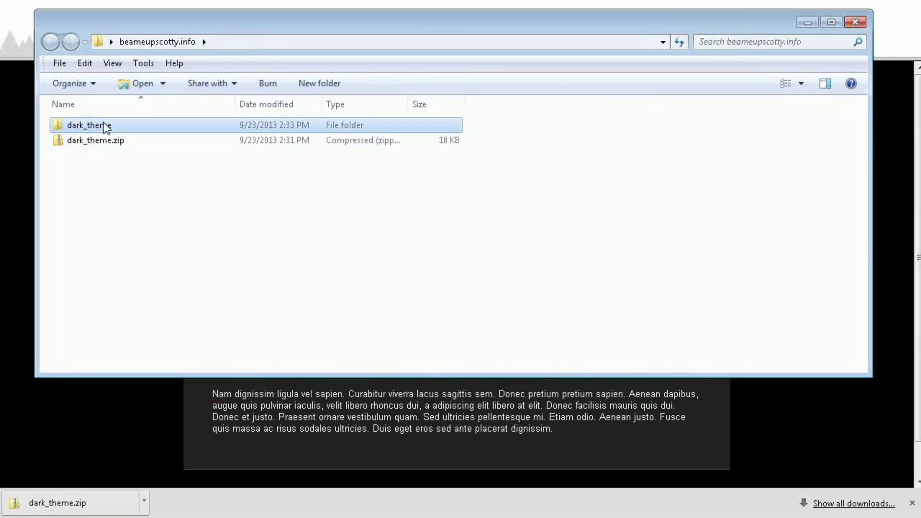
double_click(95, 126)
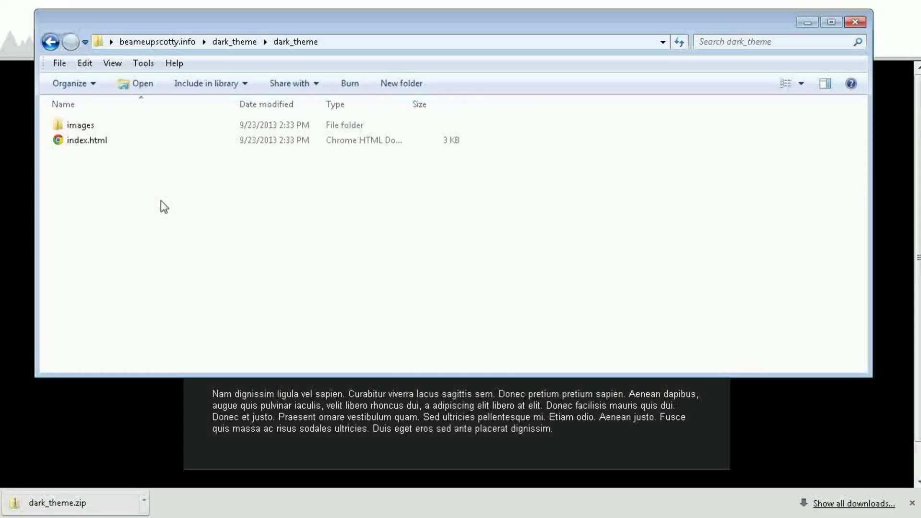
double_click(109, 140)
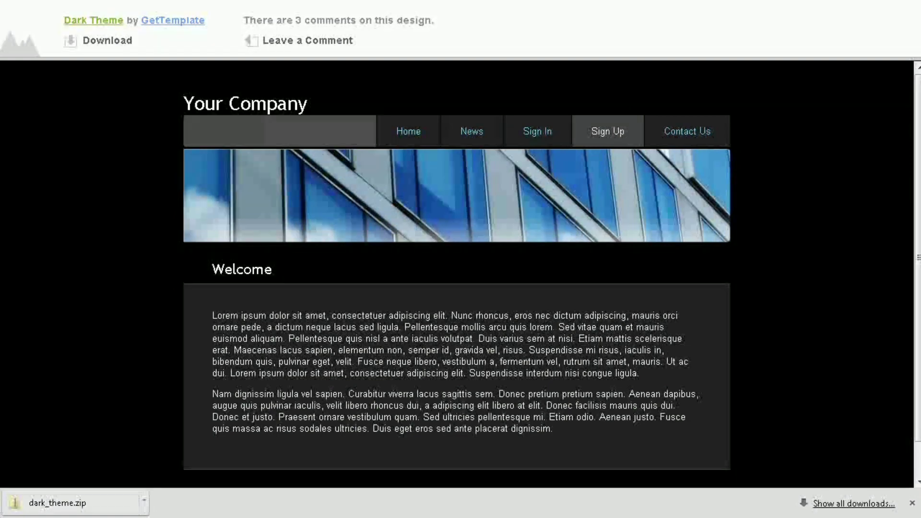
click(379, 517)
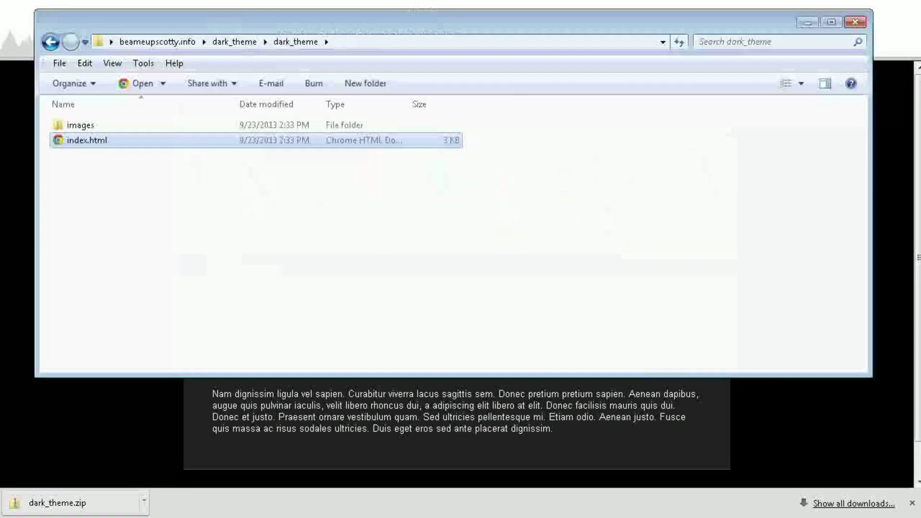
Duplicate index.html within the inner dark_theme folder
right_click(90, 139)
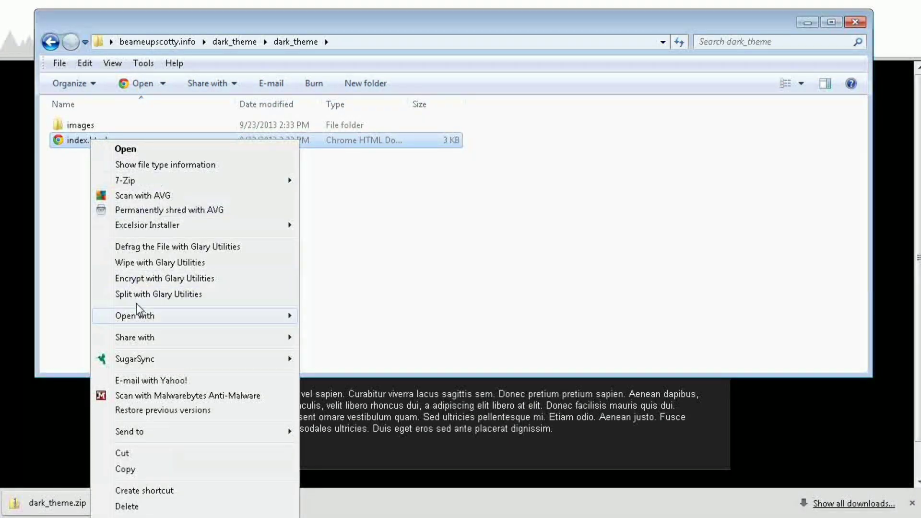
click(128, 470)
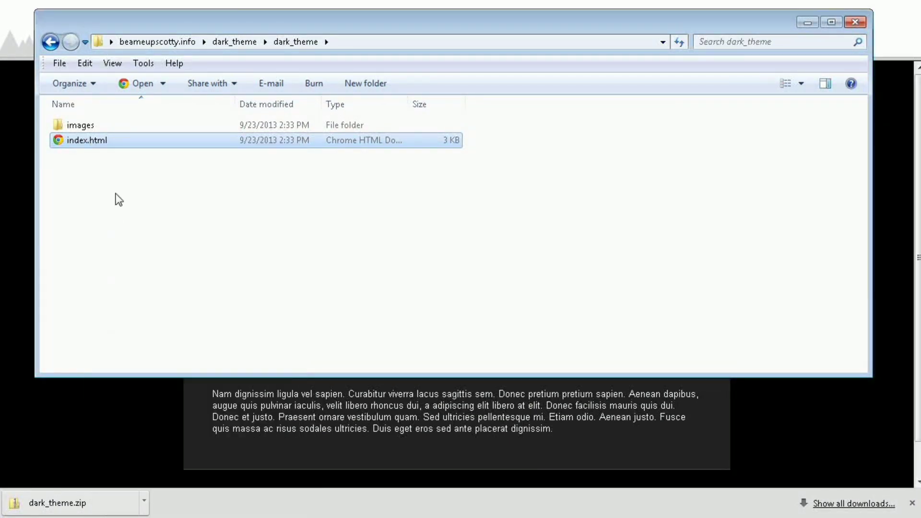
right_click(118, 199)
click(157, 294)
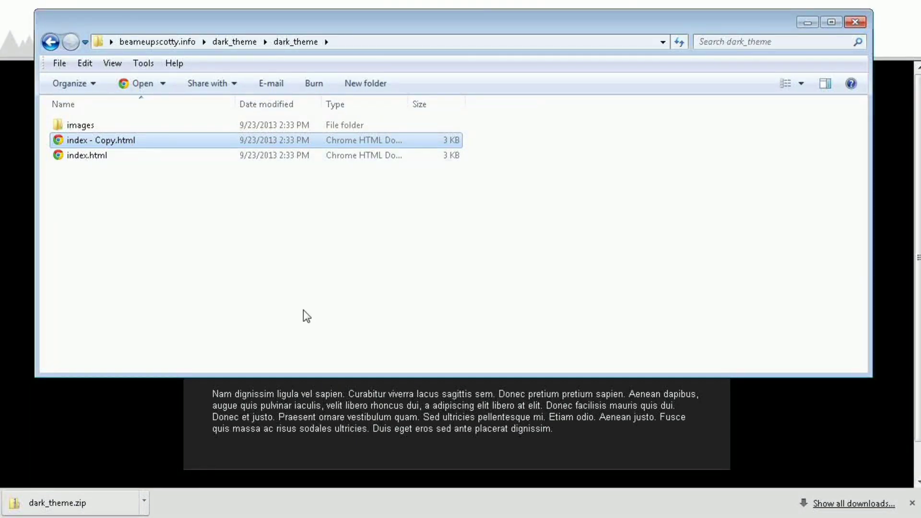
click(136, 414)
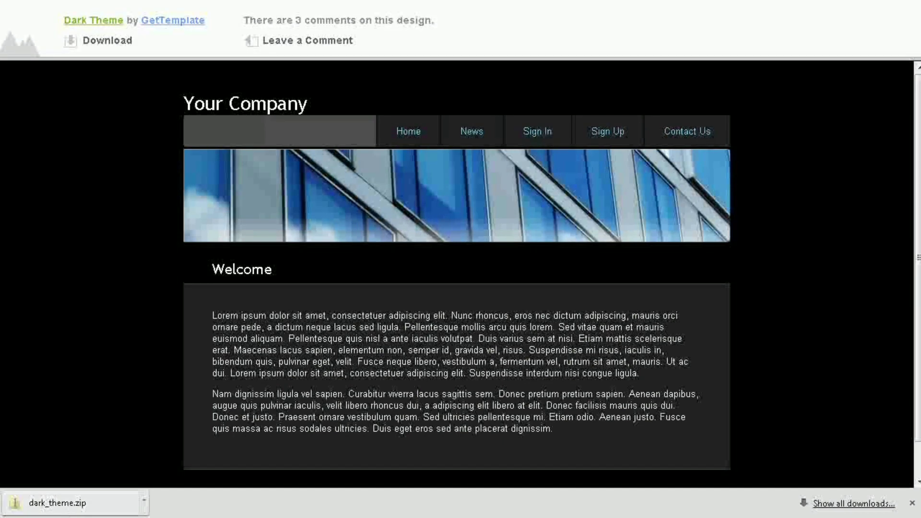
key(alt+Tab)
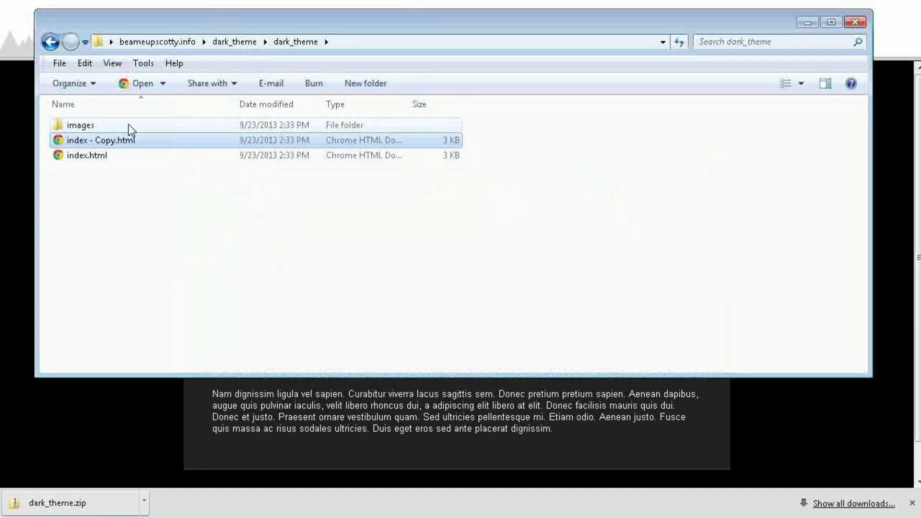
right_click(111, 143)
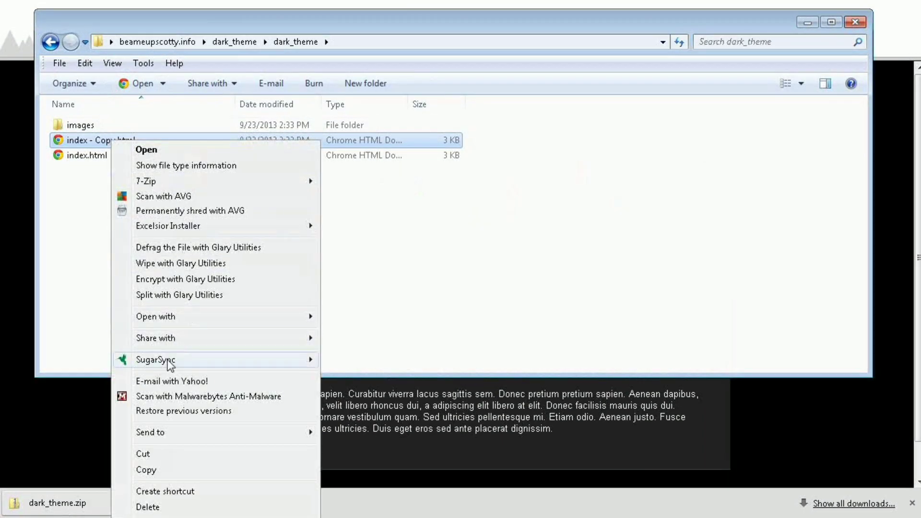
click(147, 507)
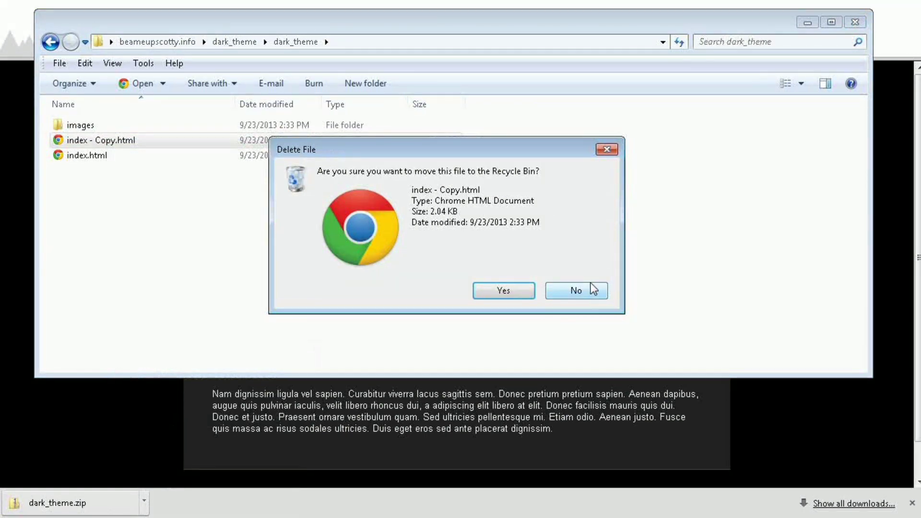
click(584, 294)
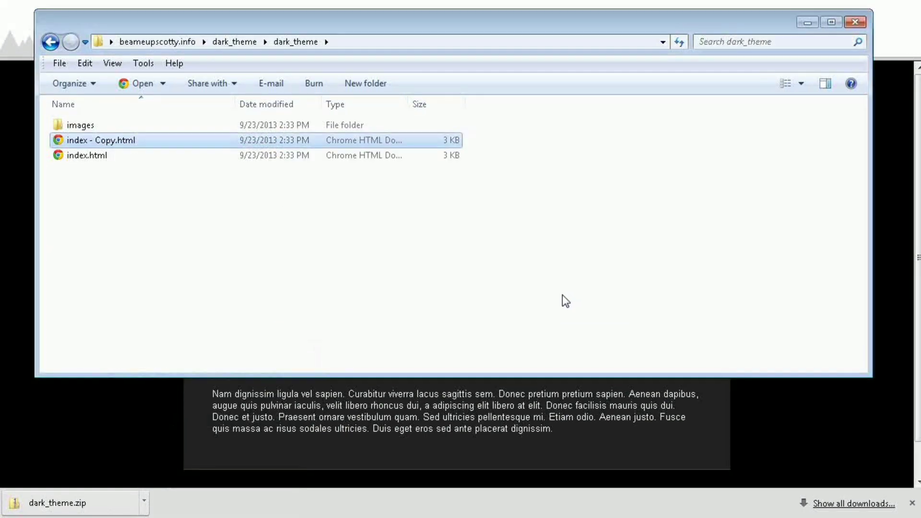
Rename the copied index file in the inner dark_theme folder as contact-us.html
right_click(104, 139)
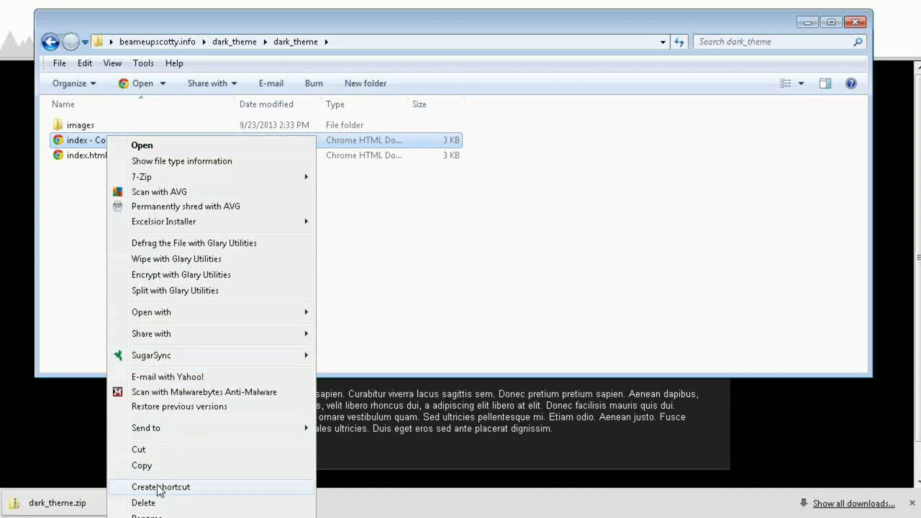
click(147, 516)
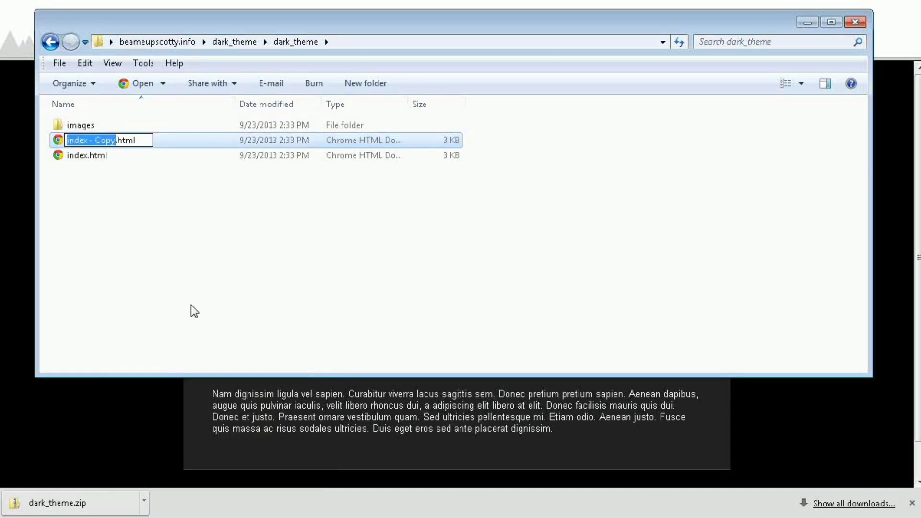
text(cont)
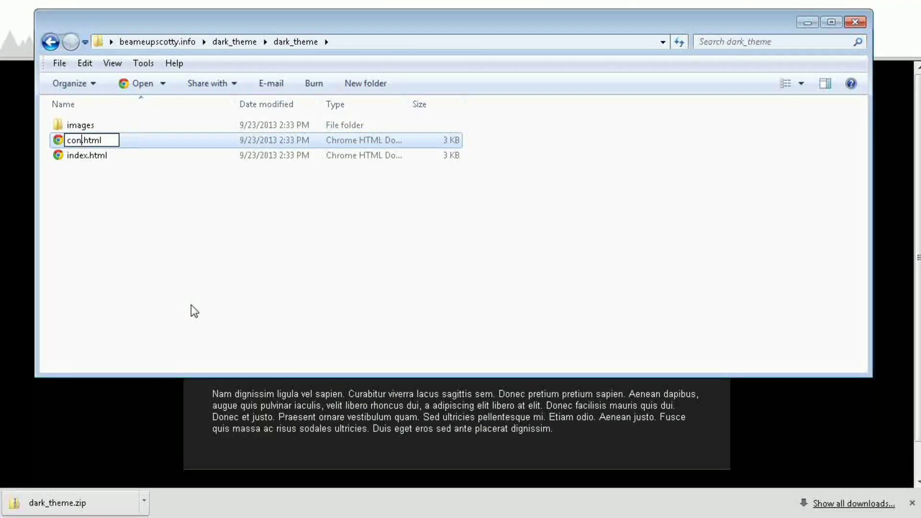
text(act-us)
key(Return)
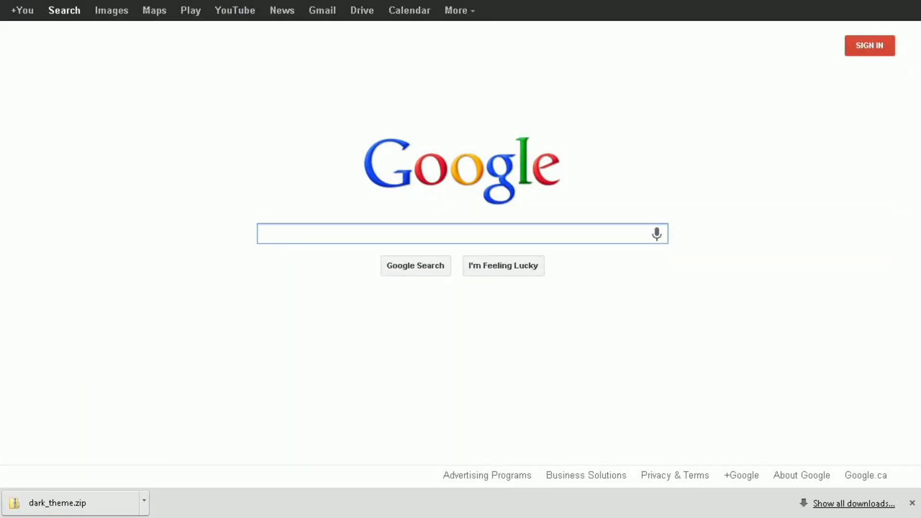
Search Google for kompoz and open the Downloads page of the kompozer.net site
text(komp)
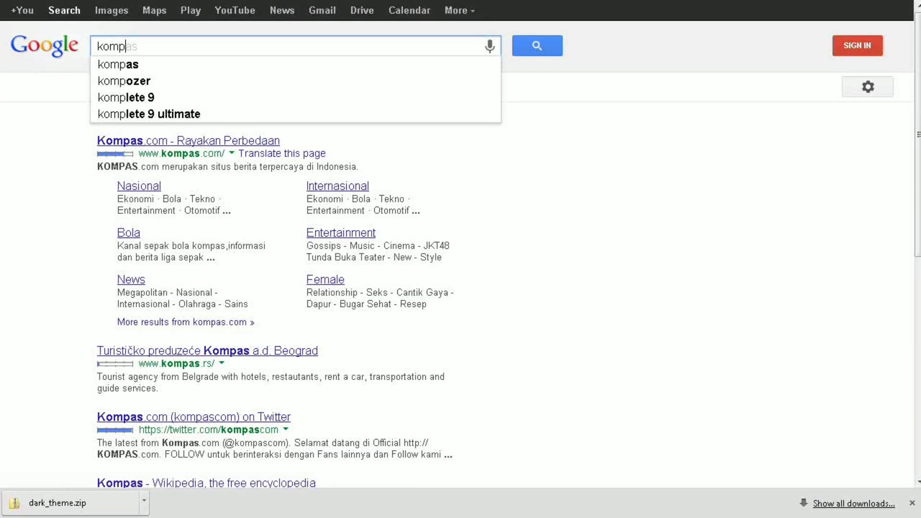
text(oz)
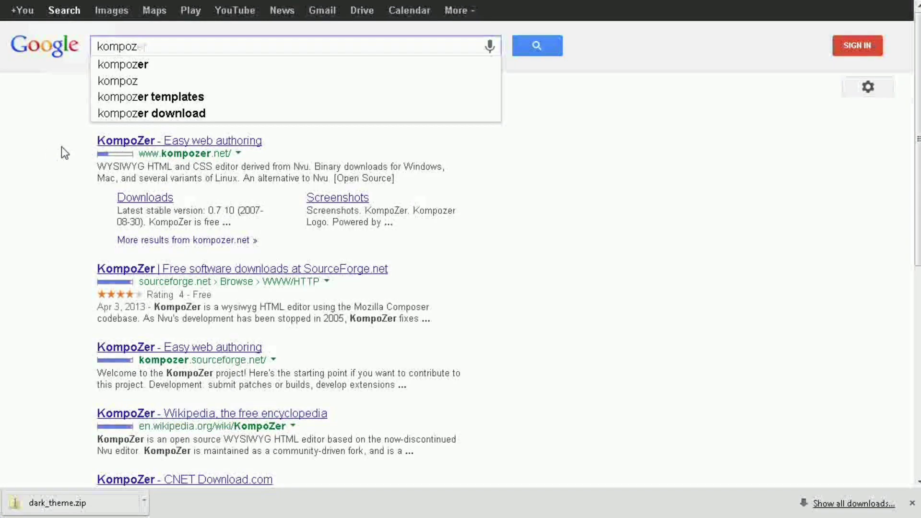
click(146, 199)
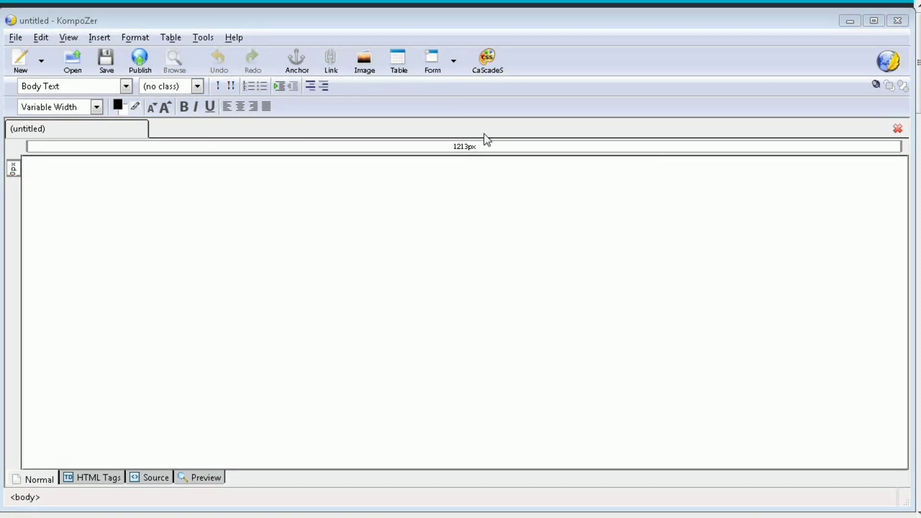
Switch to KompoZer and open index.html from the inner dark_theme folder of beameupscotty.info
click(72, 62)
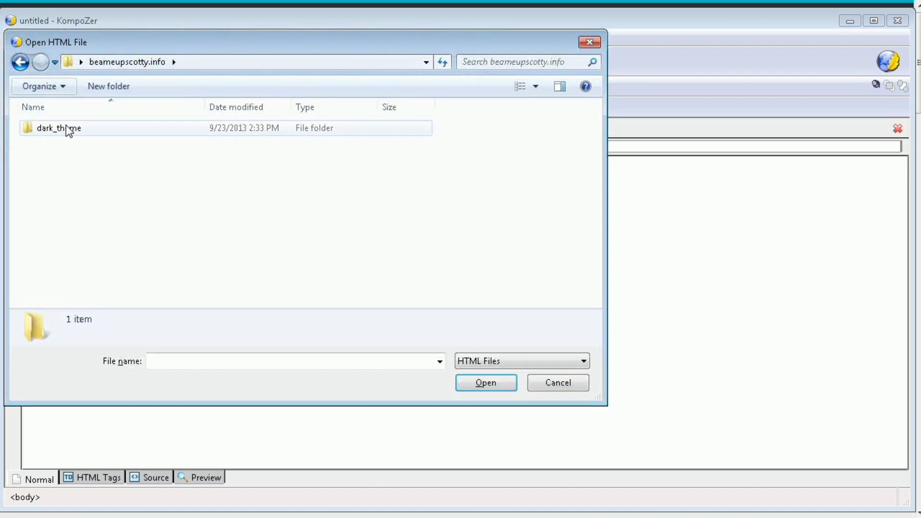
double_click(96, 128)
double_click(79, 133)
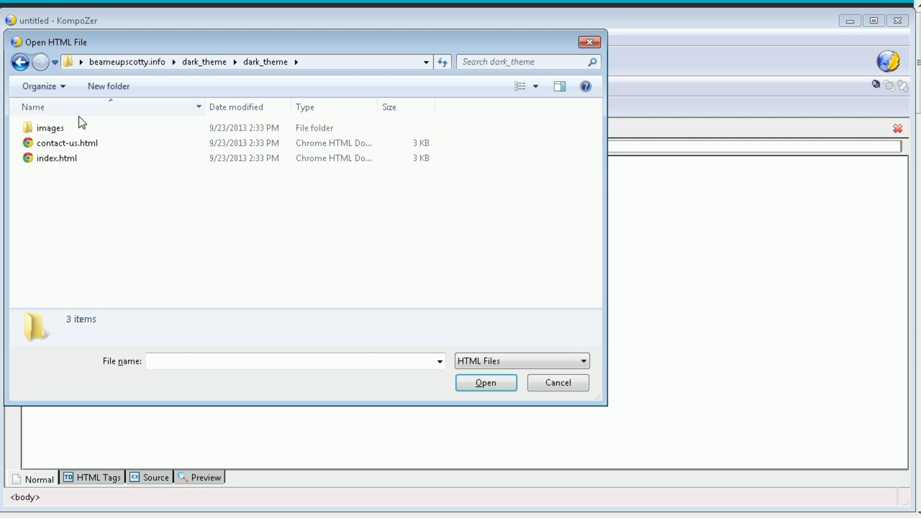
click(71, 163)
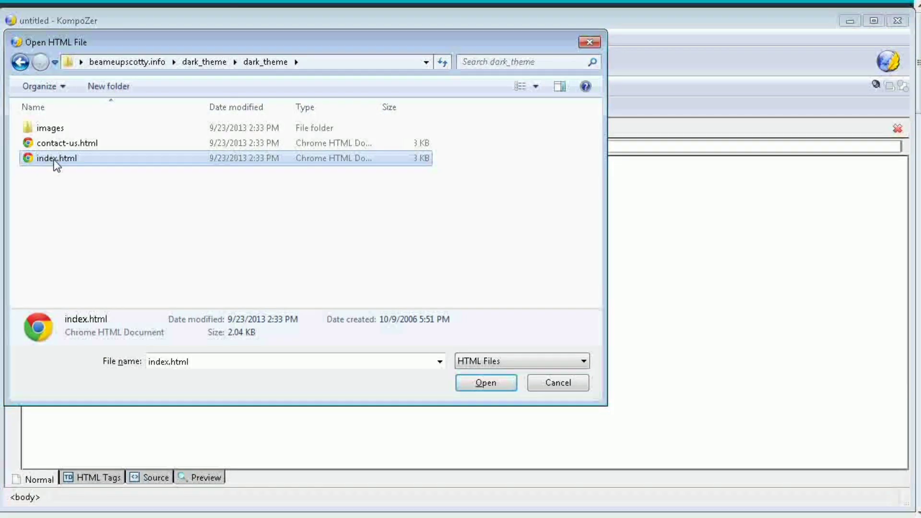
click(484, 384)
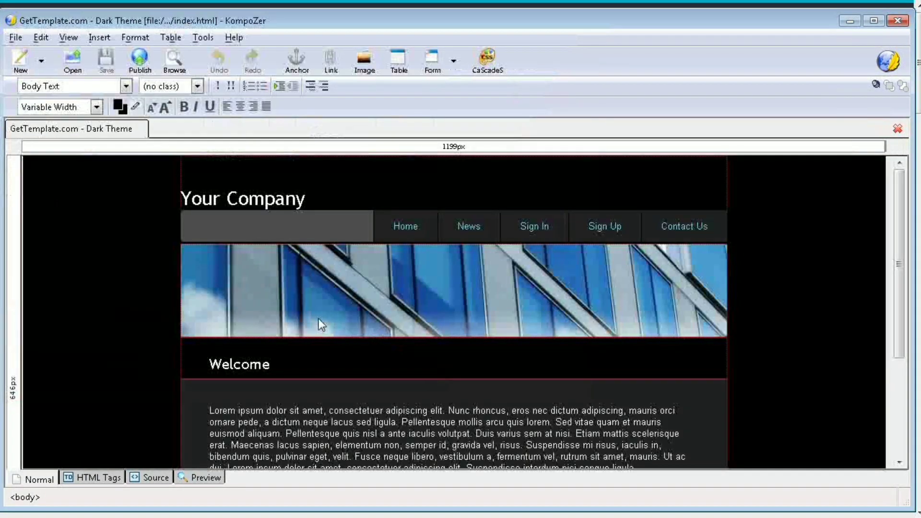
Replace the "Your Company" heading at the top of the page with "Beammeupscotty!"
drag(181, 197, 310, 195)
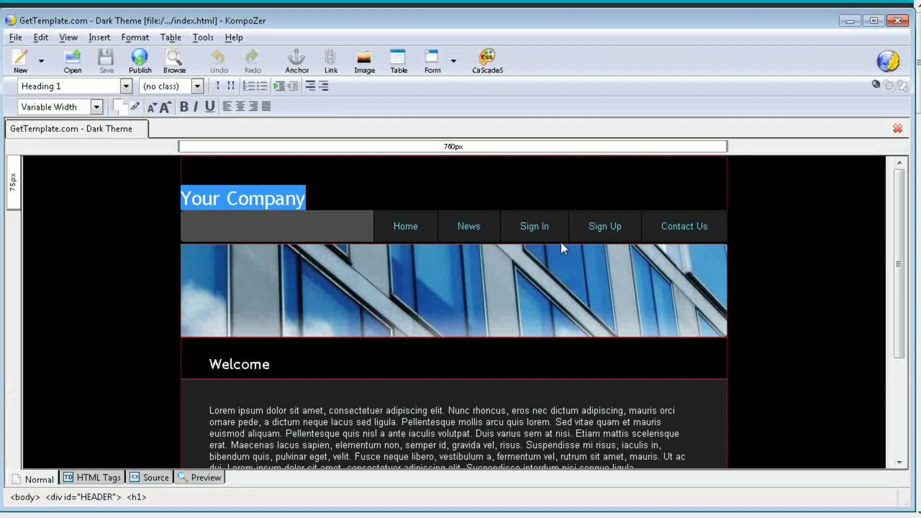
text(B)
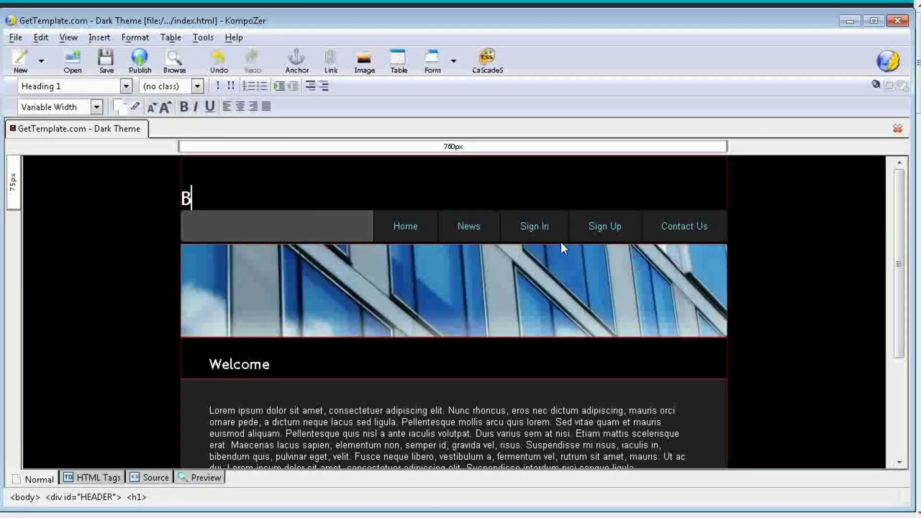
text(eam)
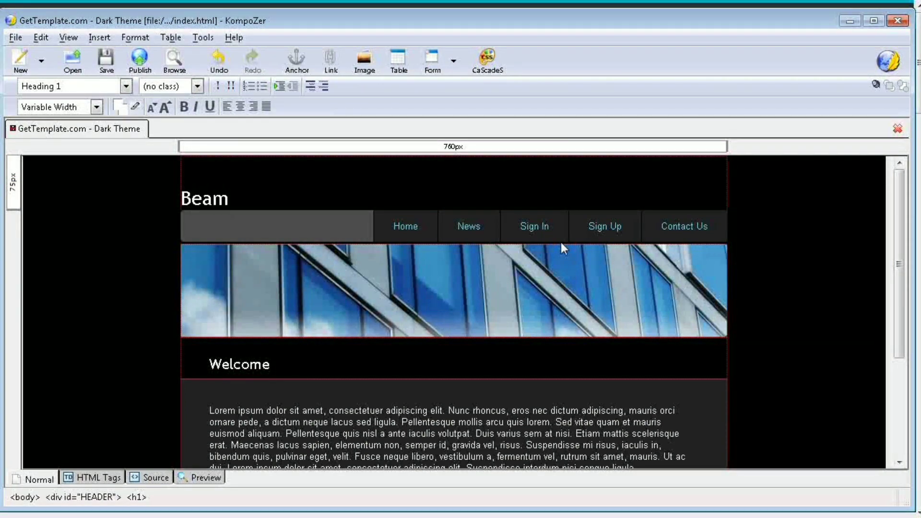
text(meup)
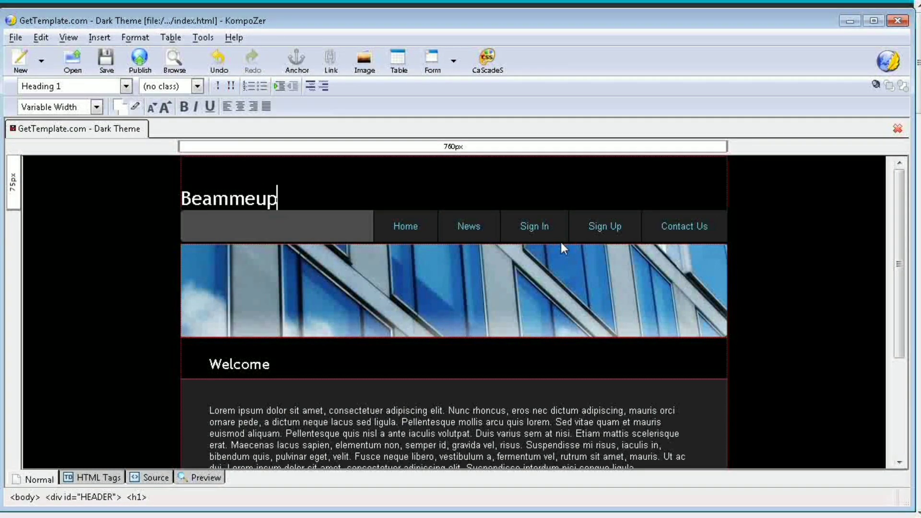
text(scotty)
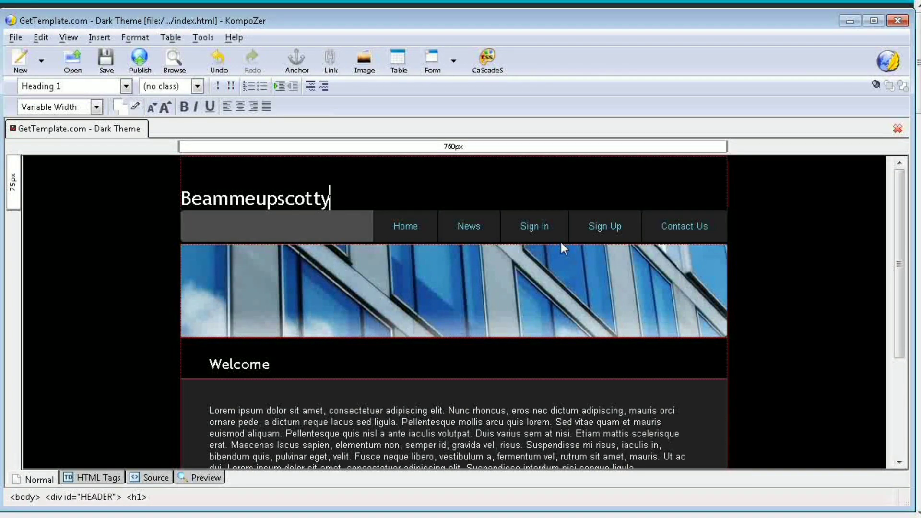
text(!)
key(Return)
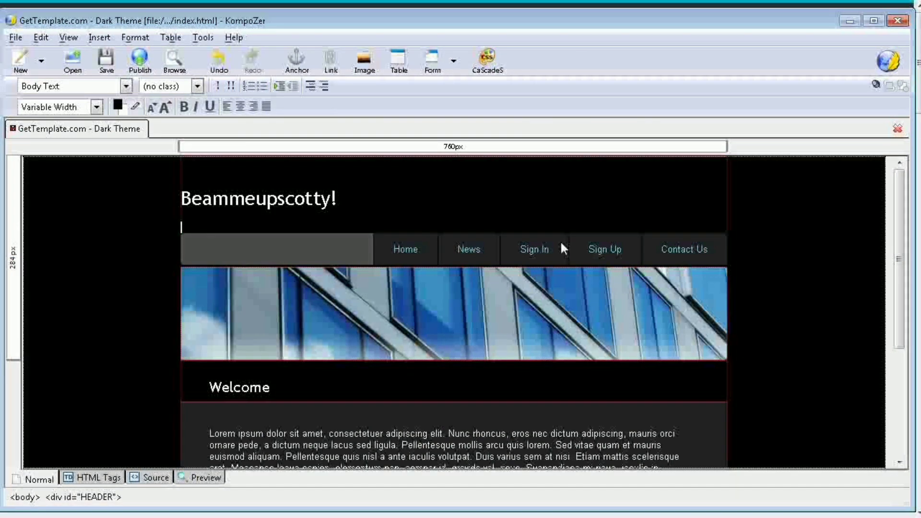
key(BackSpace)
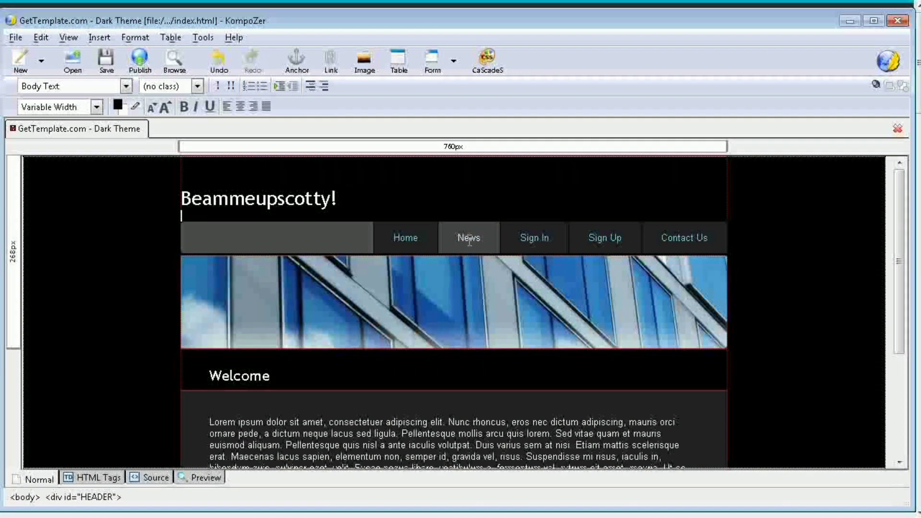
Remove the News and Sign In items from the page's navigation bar
drag(457, 237, 481, 237)
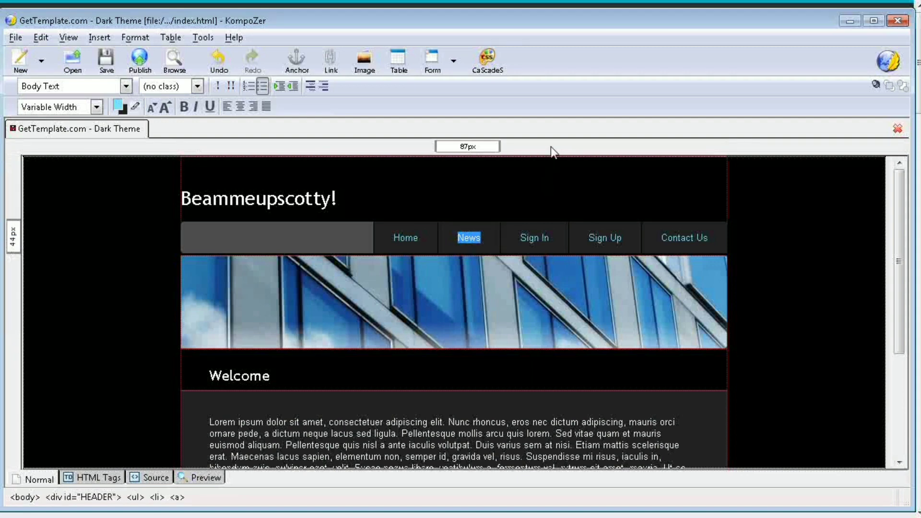
key(Delete)
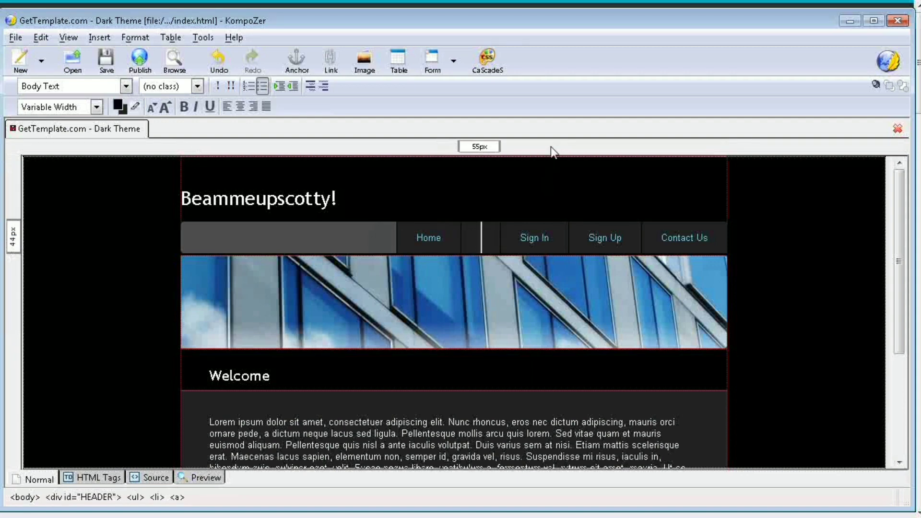
key(Delete)
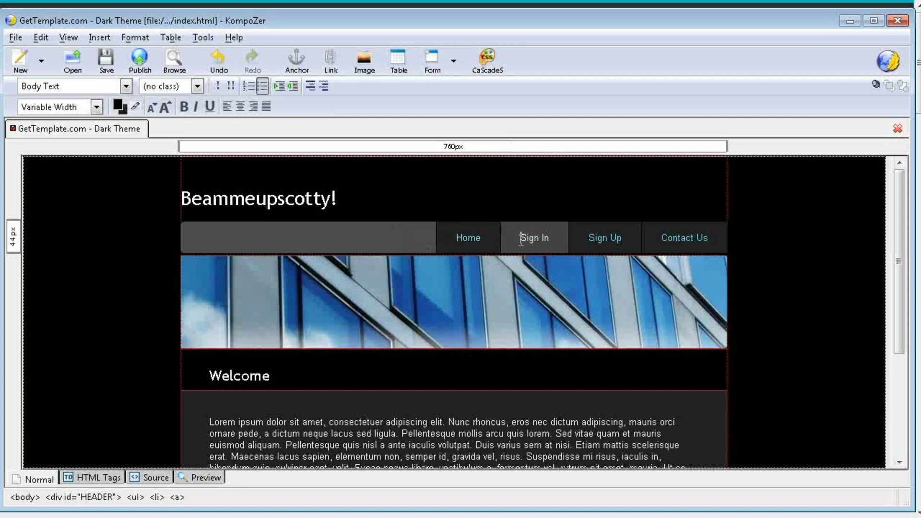
drag(622, 237, 520, 238)
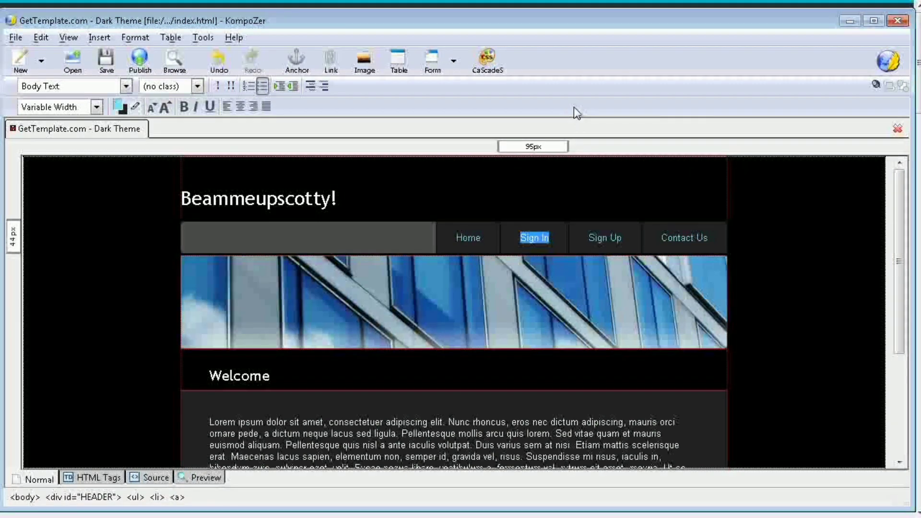
key(Delete)
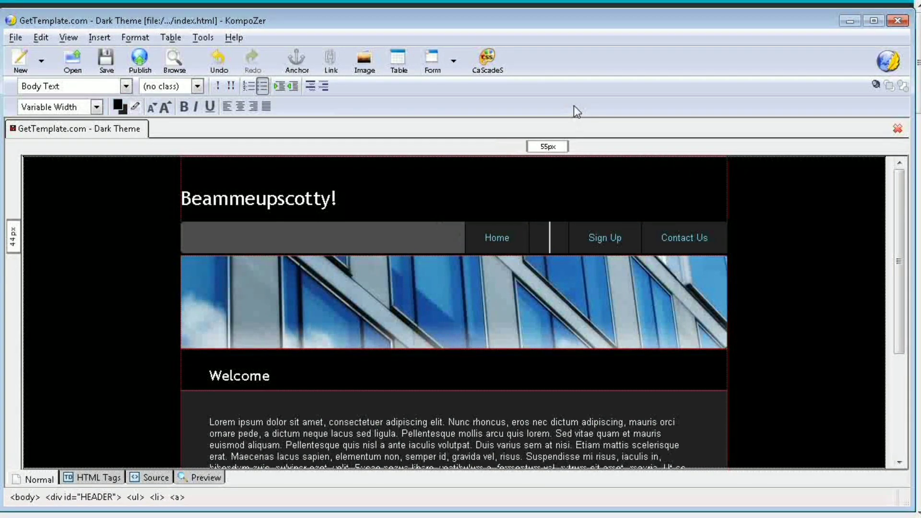
key(Delete)
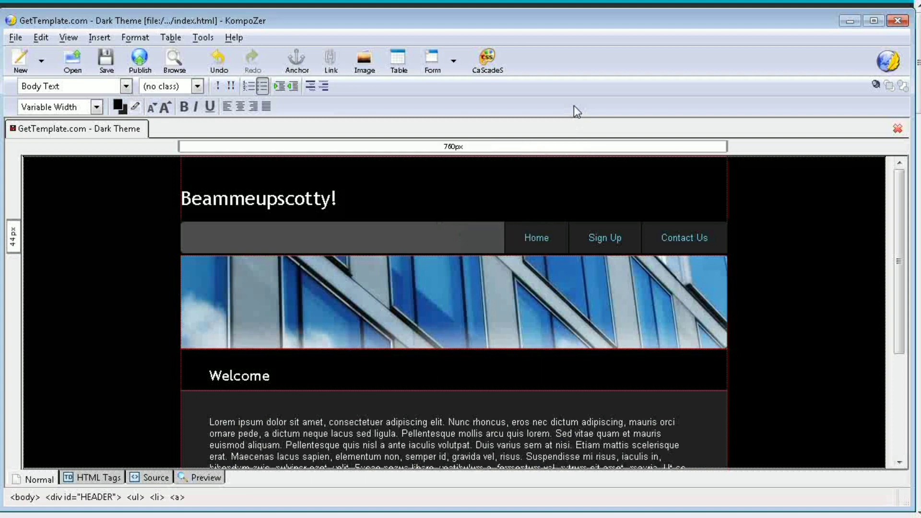
Remove the Sign Up item from the navigation bar, keeping only Home and Contact Us
click(589, 238)
key(Delete)
key(Delete)
key(Delete)
key(Delete)
key(Delete)
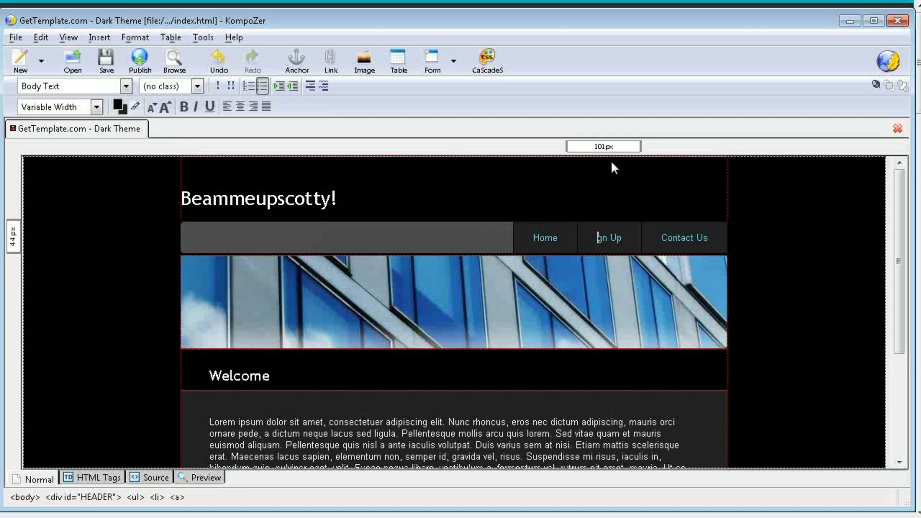
key(Delete)
key(Delete)
key(Delete)
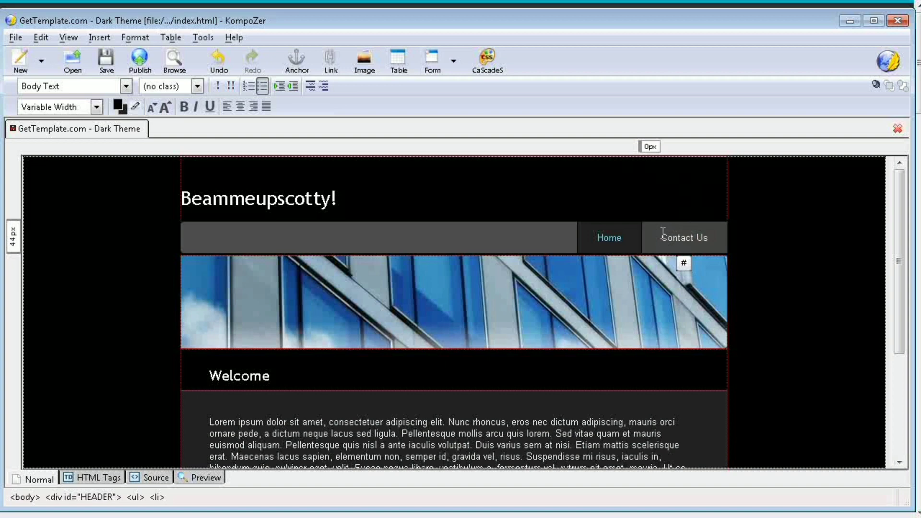
Select the Contact Us text in the navigation bar and choose contact-us.html as its link location
click(662, 239)
drag(662, 238, 718, 240)
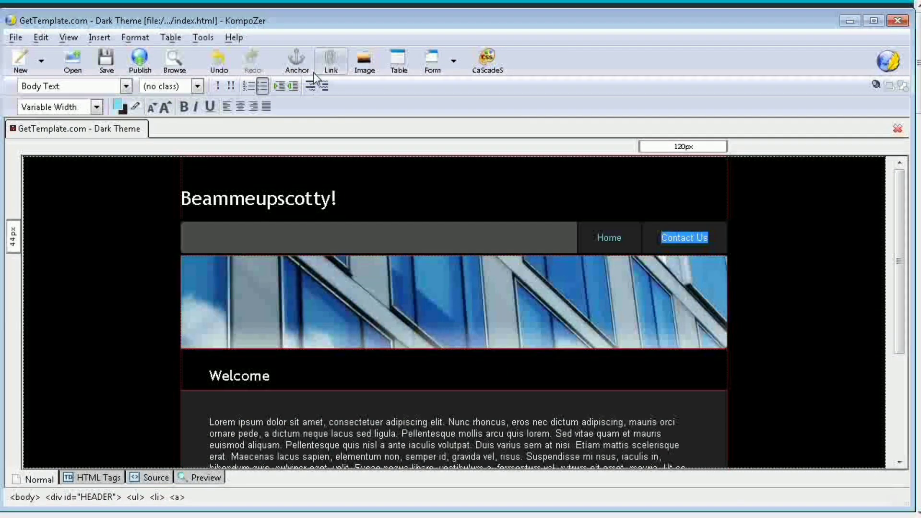
click(329, 62)
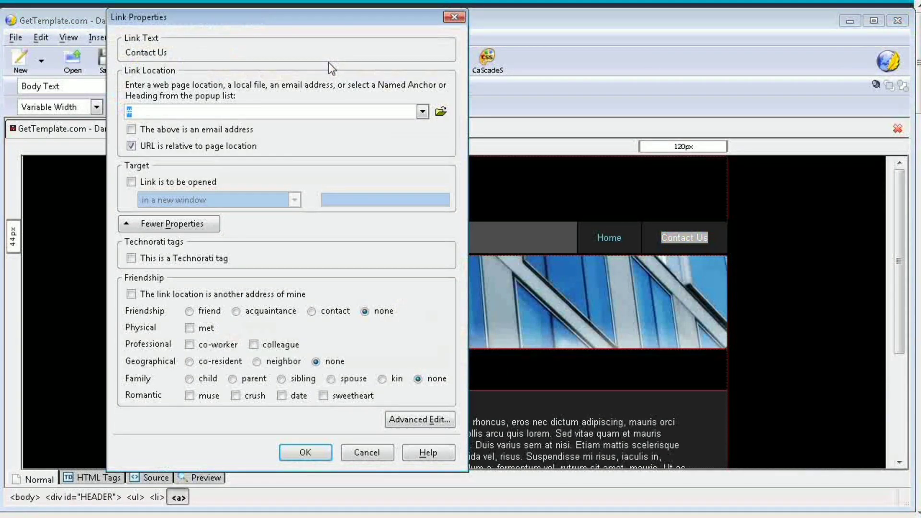
click(440, 113)
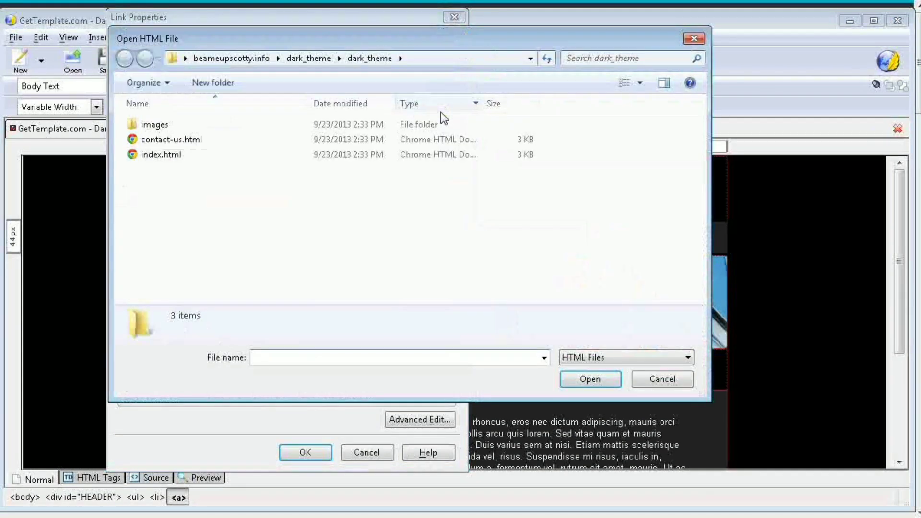
click(203, 144)
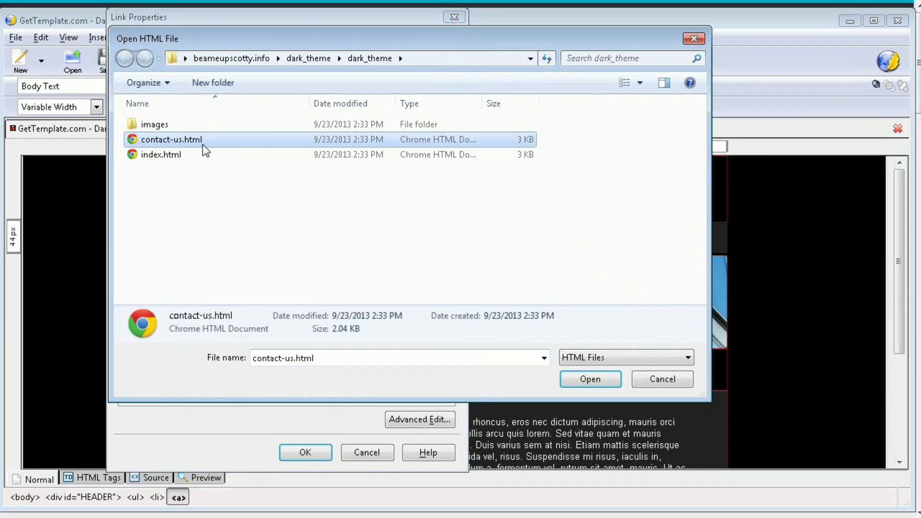
click(590, 379)
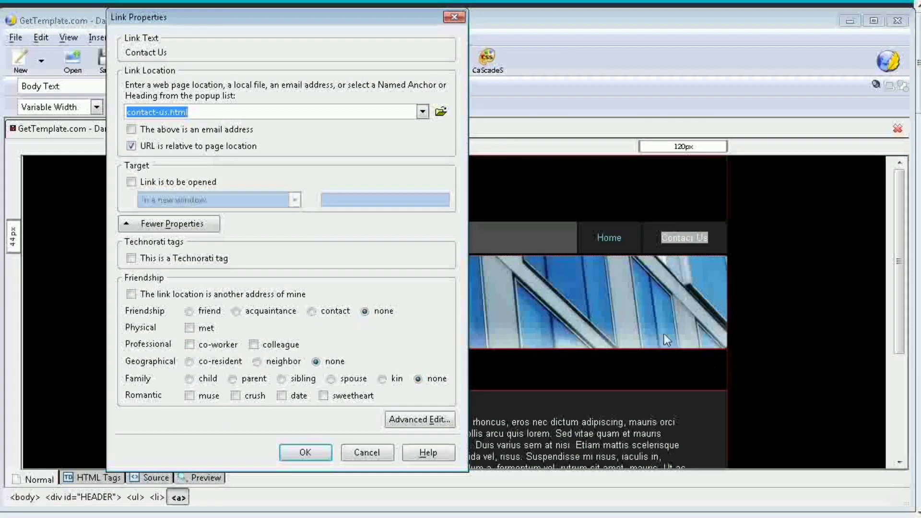
click(132, 185)
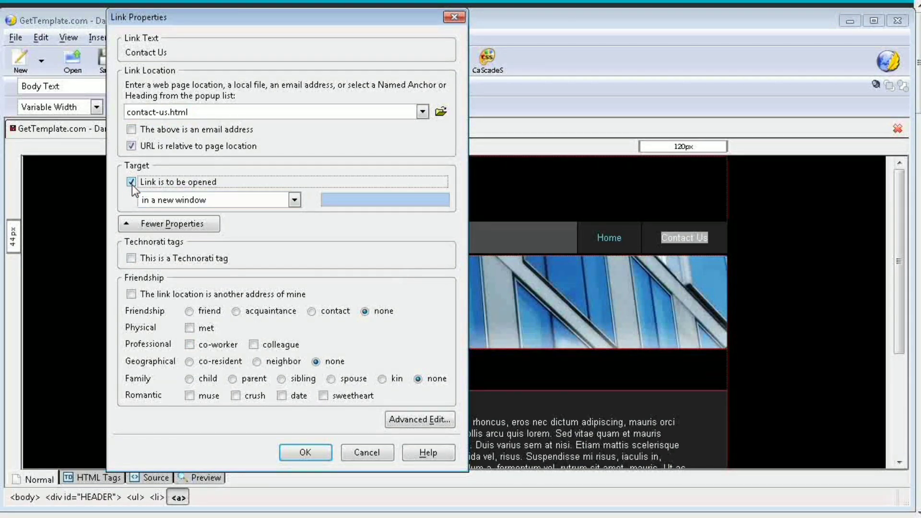
click(291, 204)
click(293, 200)
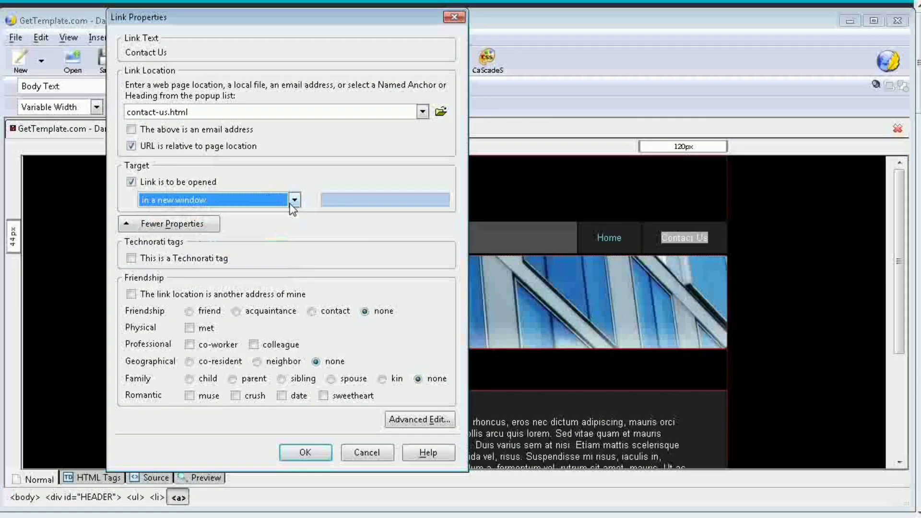
click(131, 184)
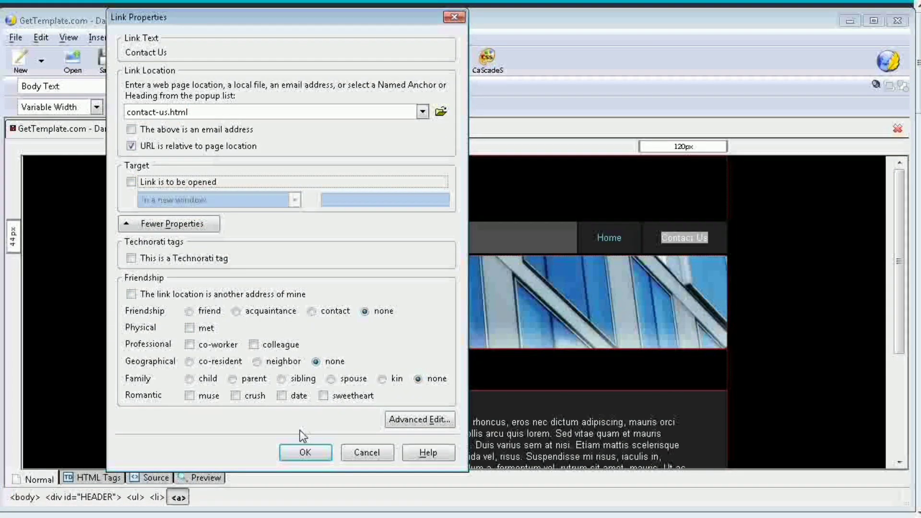
Apply the link properties to the Contact Us item
click(305, 453)
scroll(363, 364, down, 5)
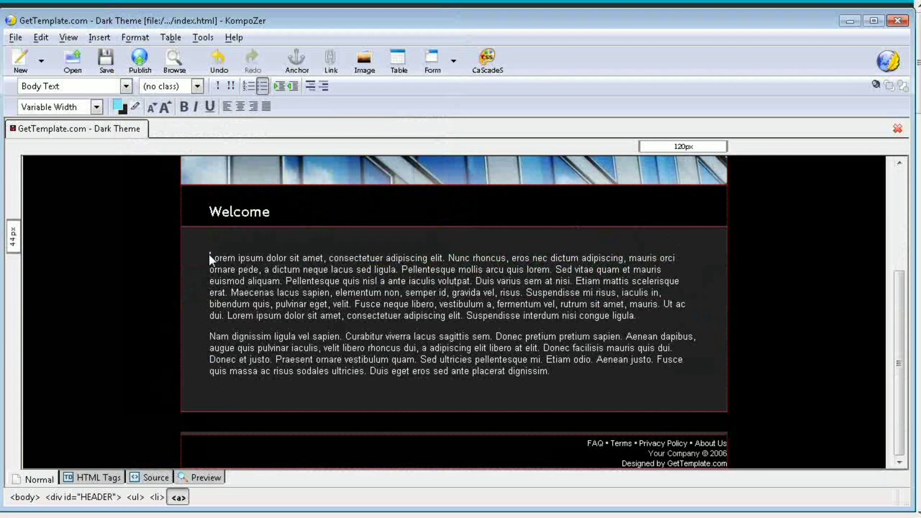
drag(209, 259, 533, 371)
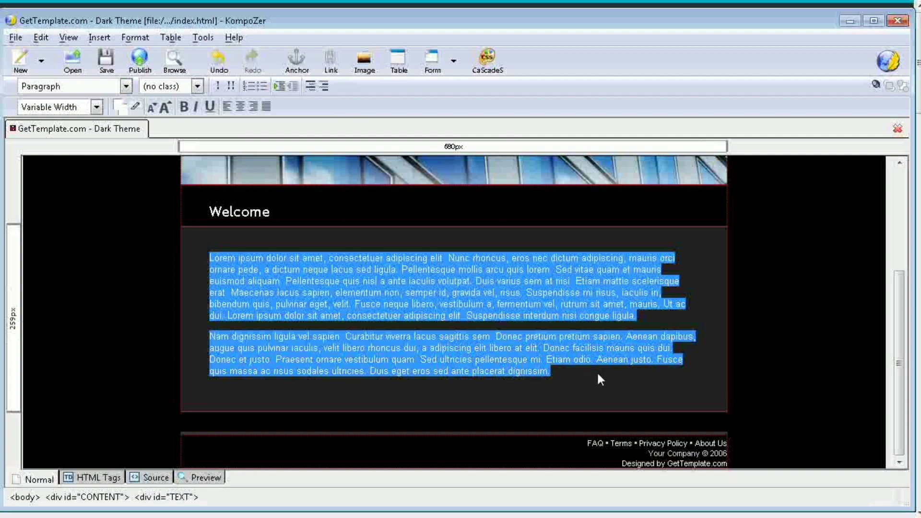
click(596, 371)
scroll(454, 298, up, 5)
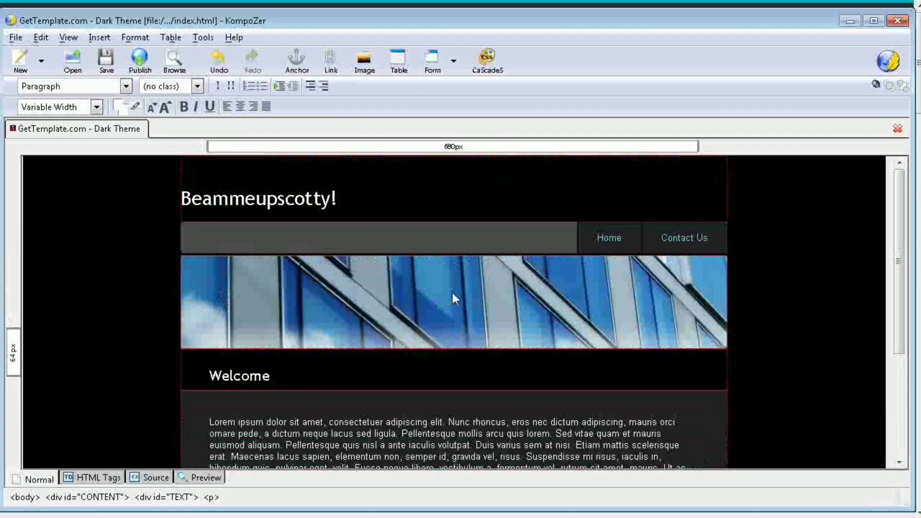
click(496, 302)
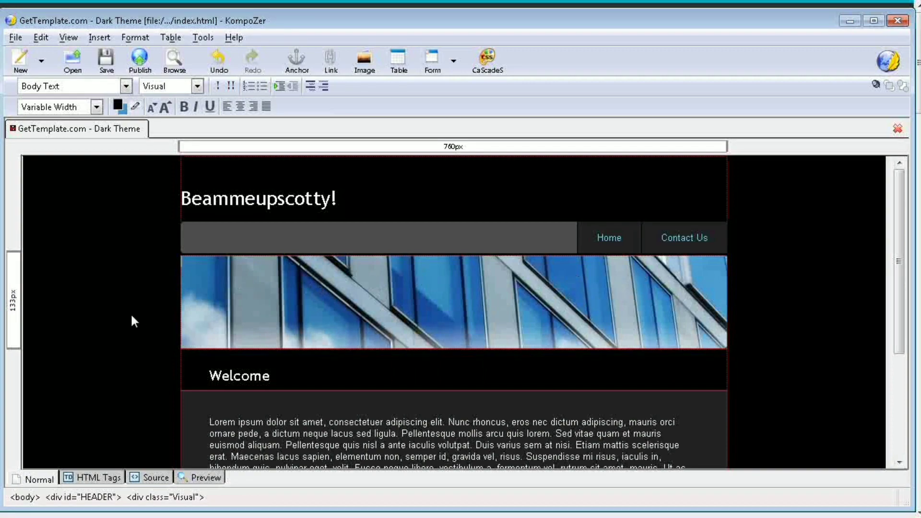
Insert ST_TOS_Cast.jpg from the beameupscotty.info folder before the first paragraph under Welcome, with the alternate text "Star Trek"
scroll(326, 300, down, 5)
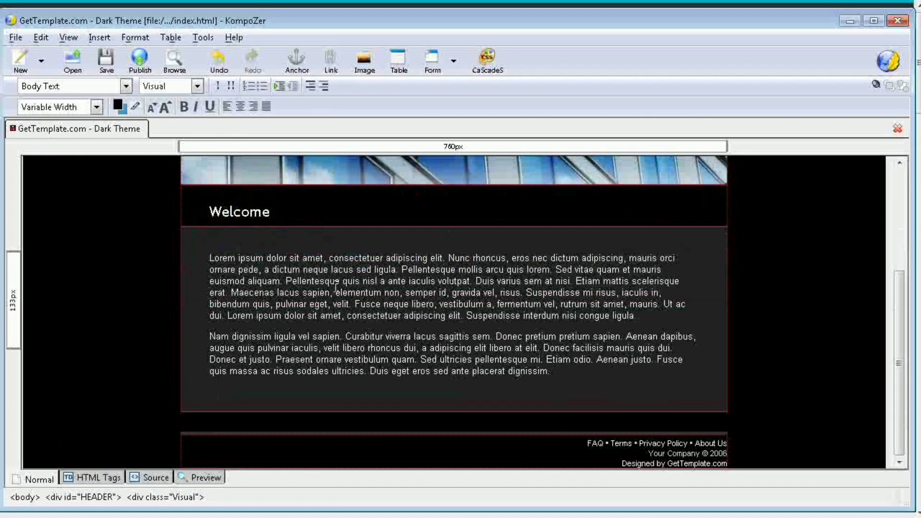
click(207, 257)
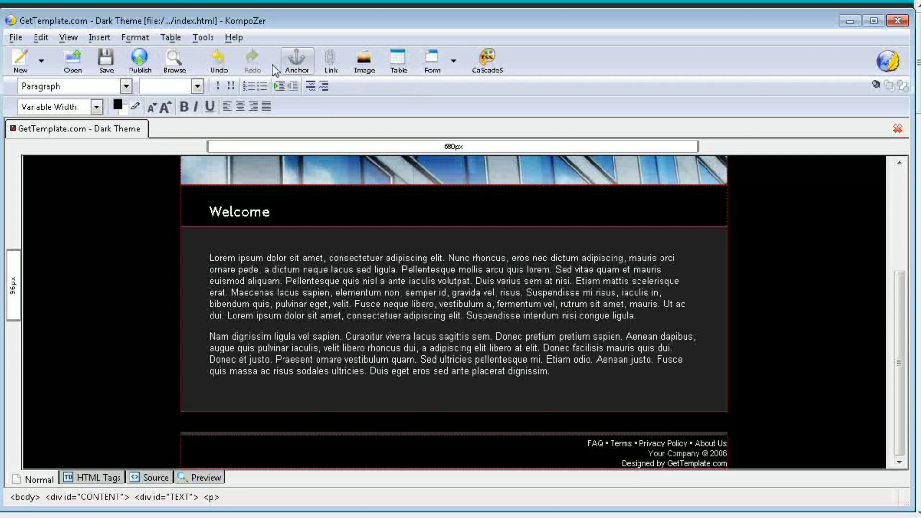
click(364, 67)
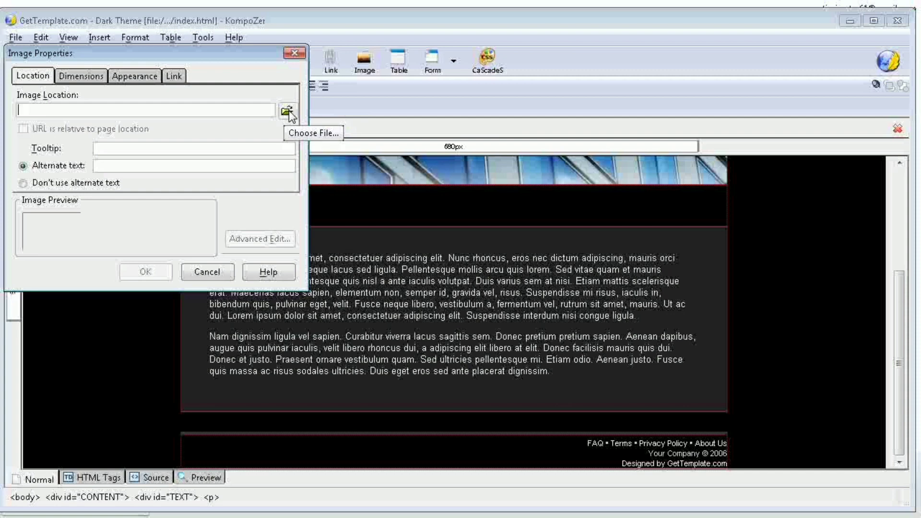
click(288, 112)
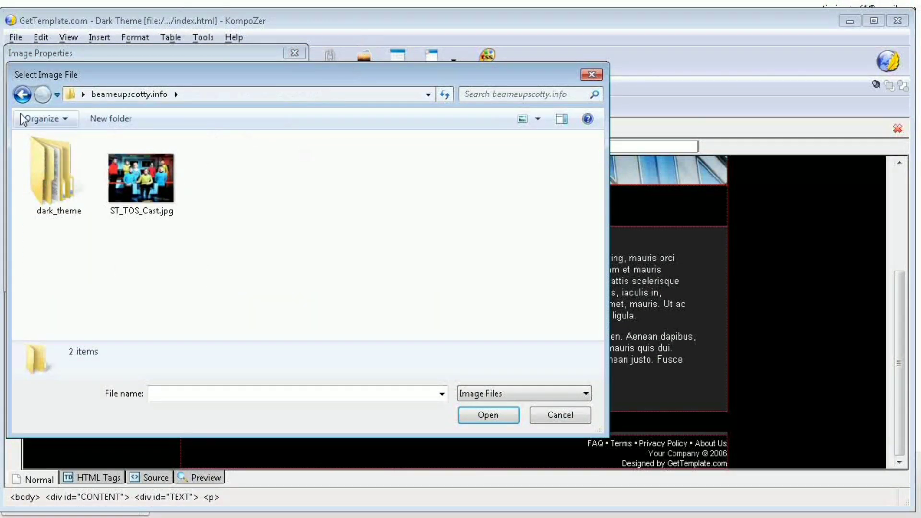
click(159, 182)
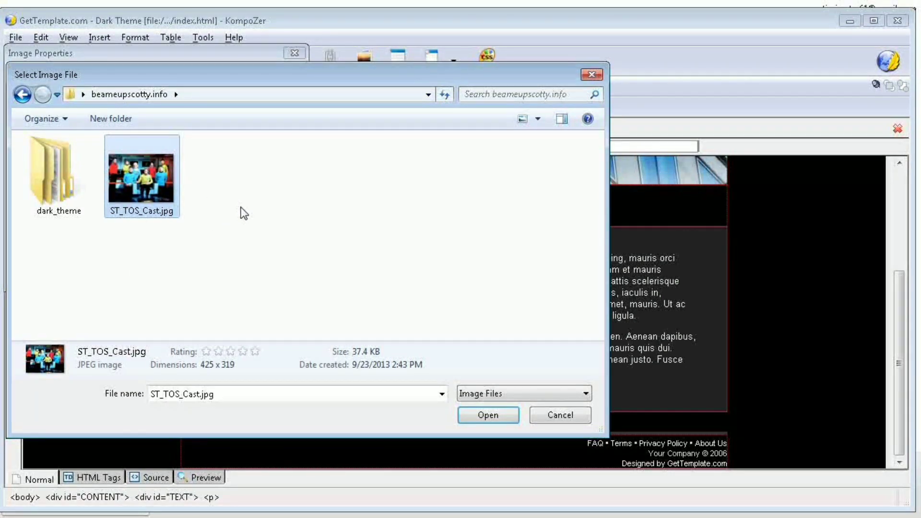
click(488, 416)
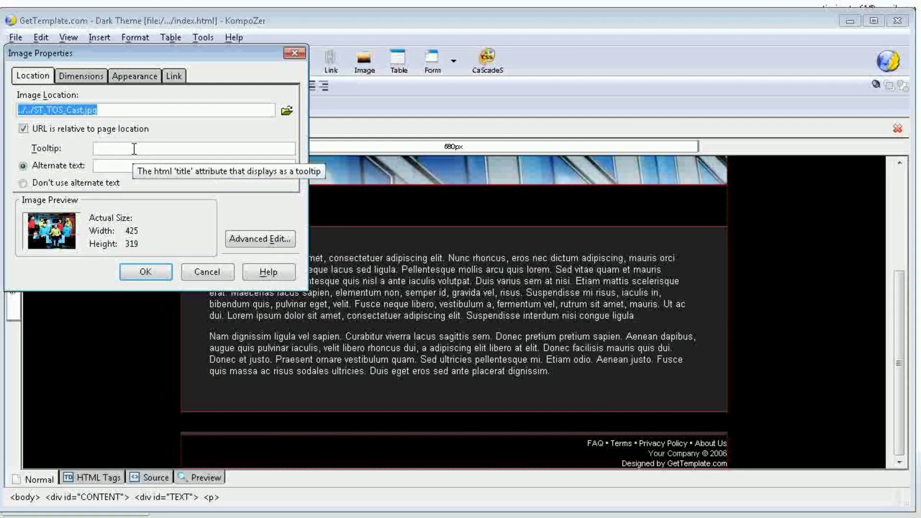
click(136, 165)
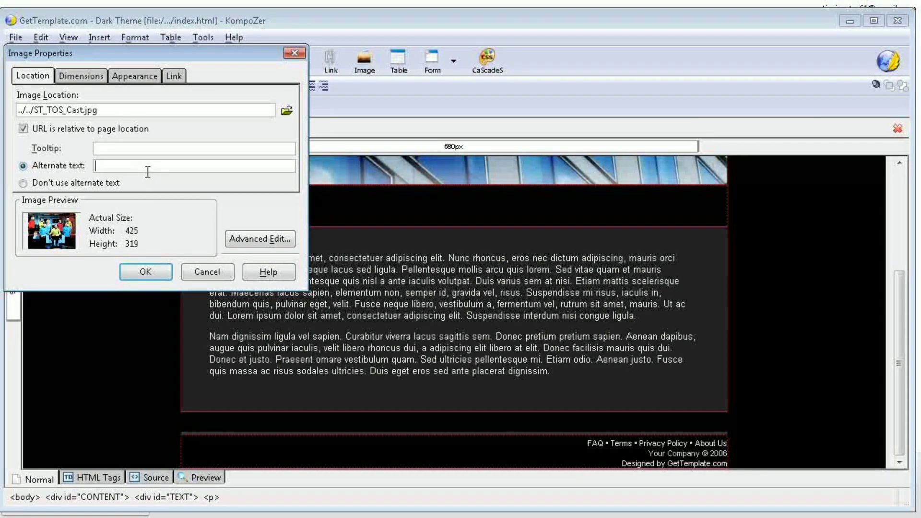
text(Star Trek)
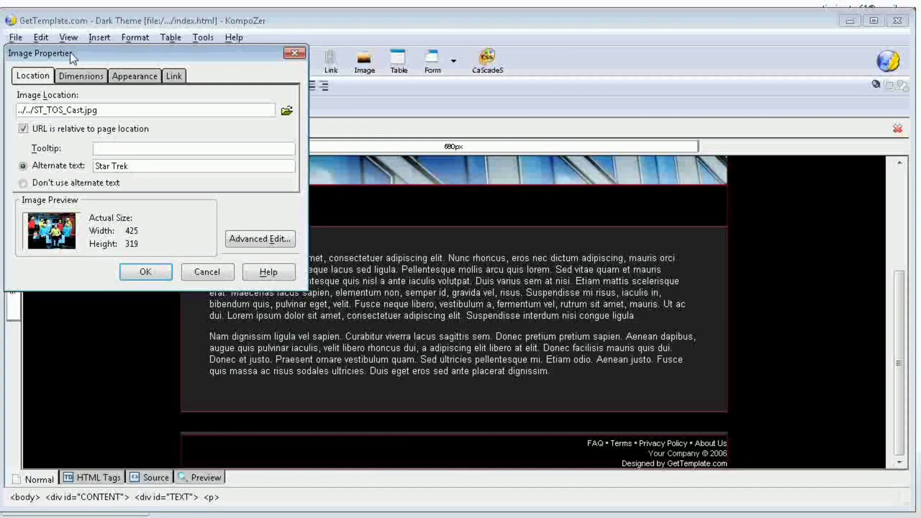
click(128, 77)
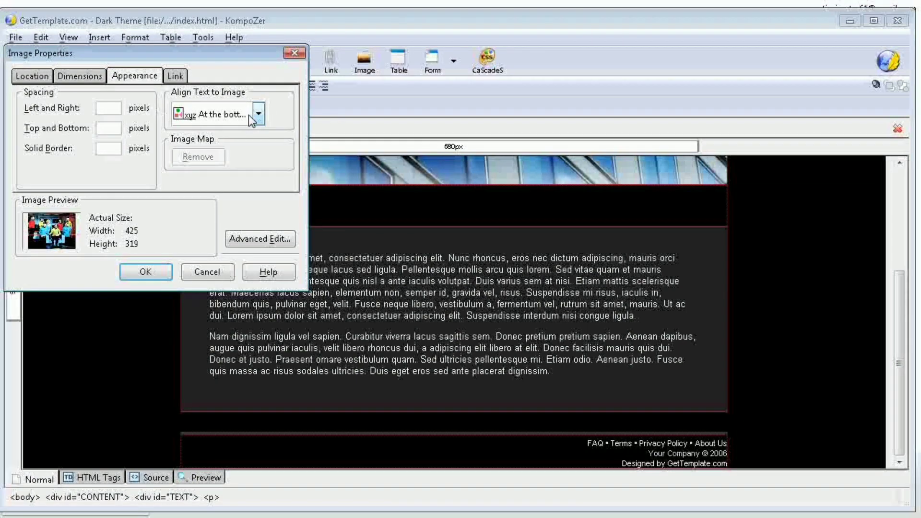
click(146, 272)
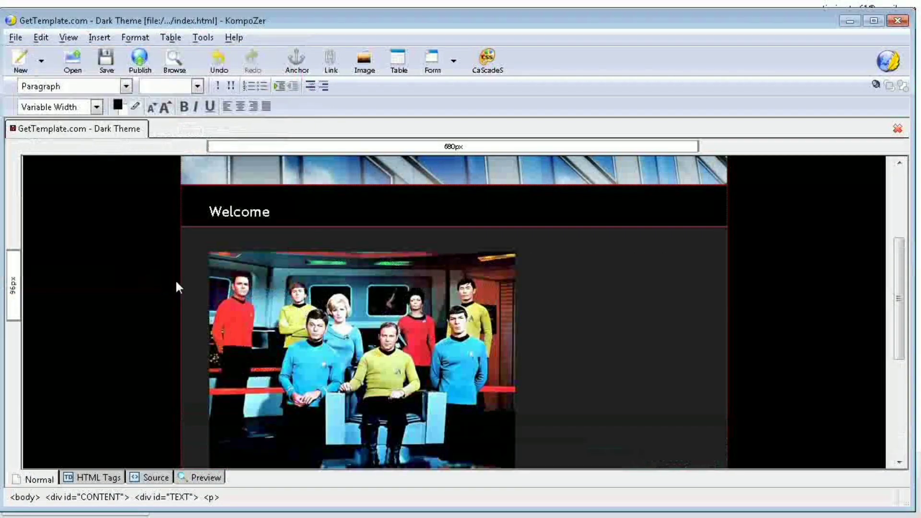
Set the inserted cast image's text alignment to Wrap to the right
scroll(551, 283, down, 3)
scroll(559, 283, up, 3)
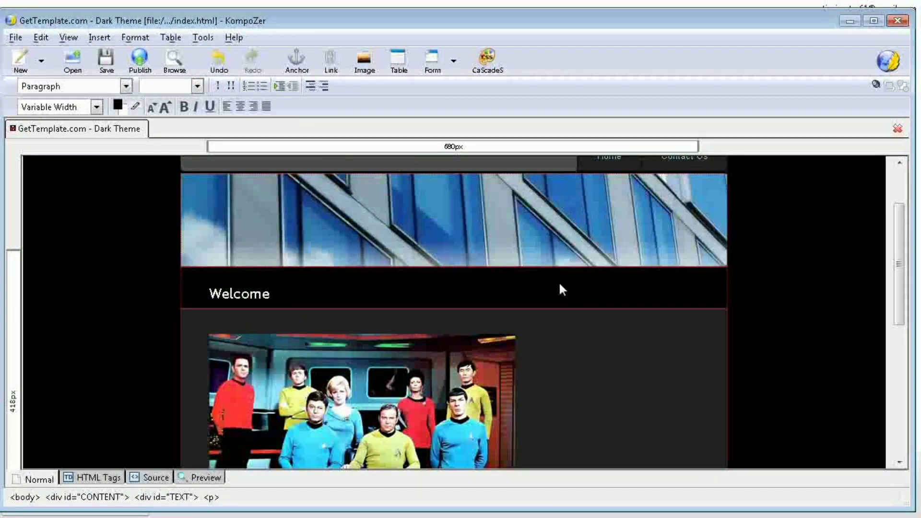
scroll(552, 292, down, 3)
scroll(625, 319, up, 3)
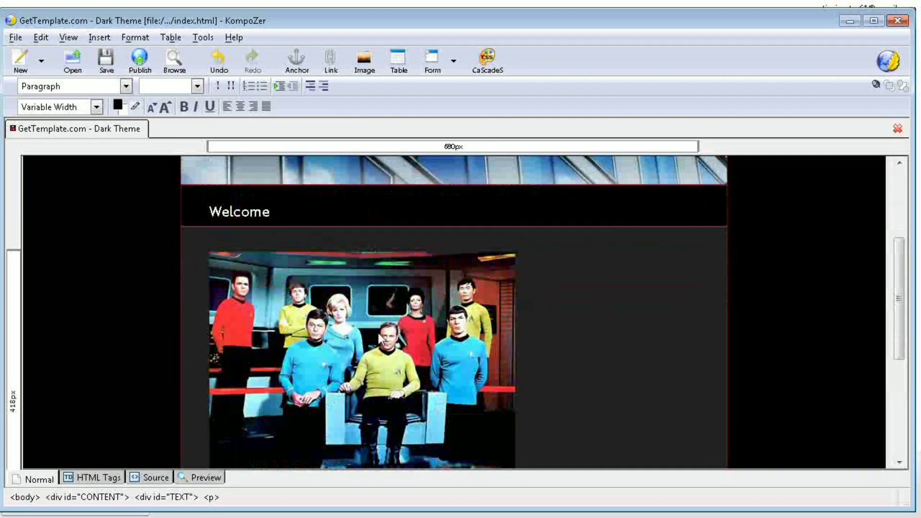
click(366, 338)
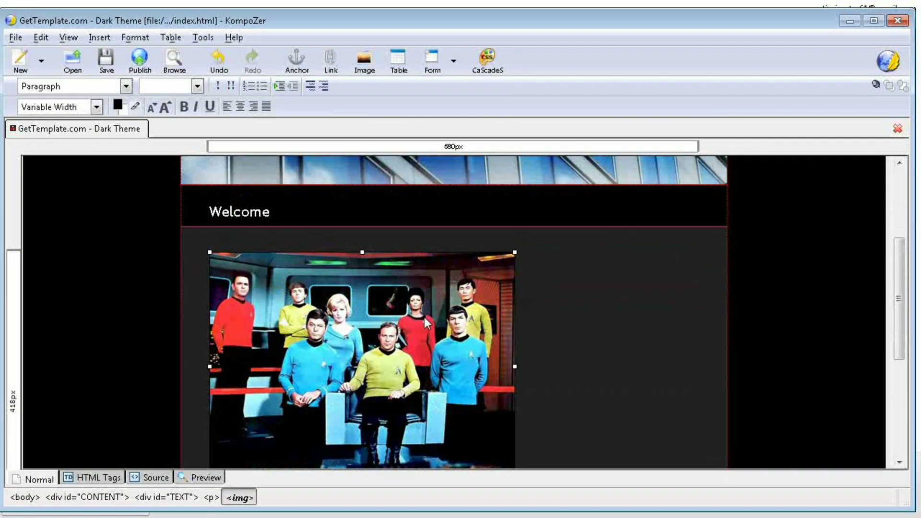
click(364, 69)
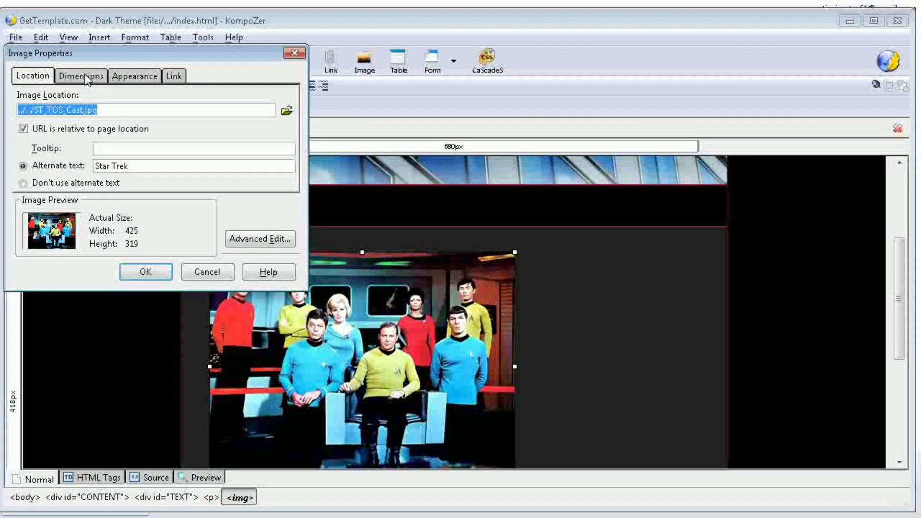
click(125, 77)
click(243, 115)
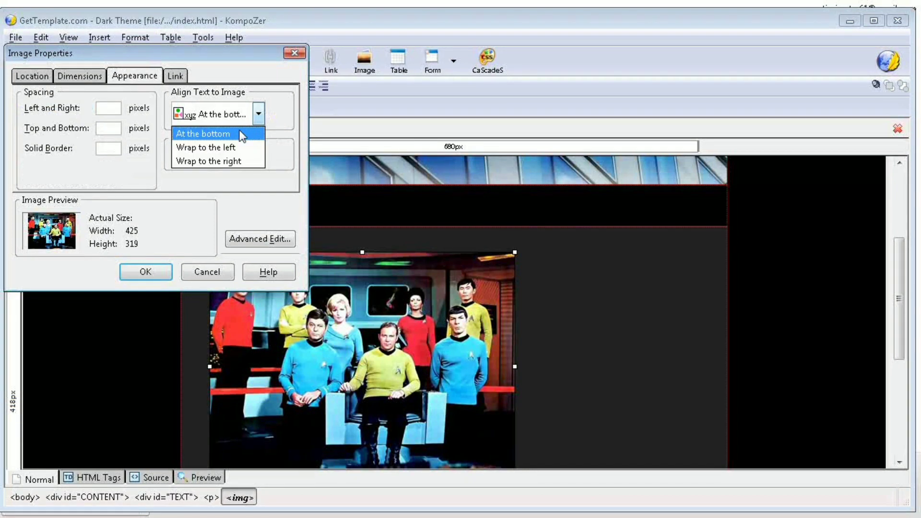
click(250, 161)
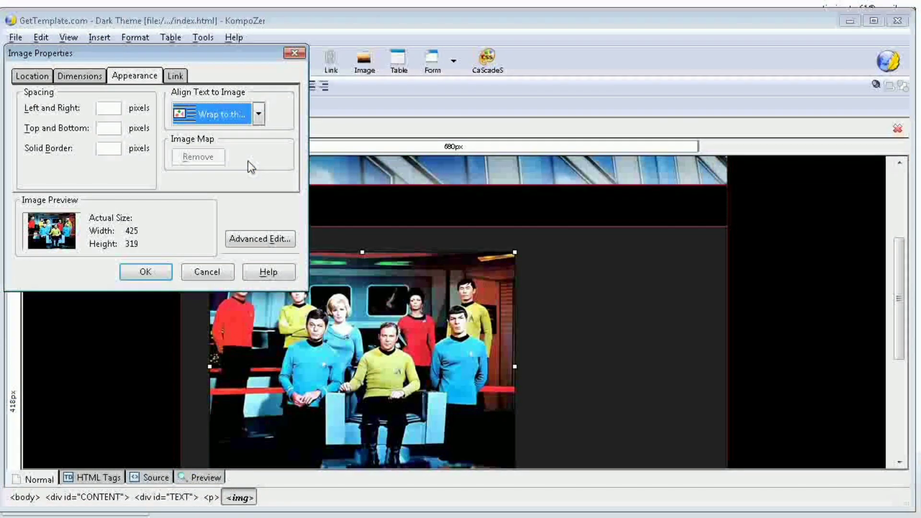
click(151, 260)
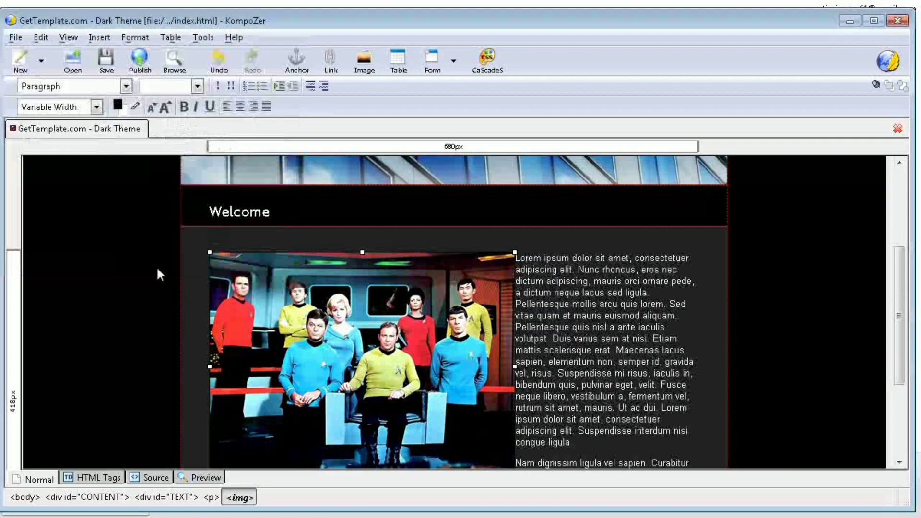
Delete the whole footer text, including the FAQ, Terms, Privacy Policy and About Us links and the company and designer lines
scroll(590, 266, down, 5)
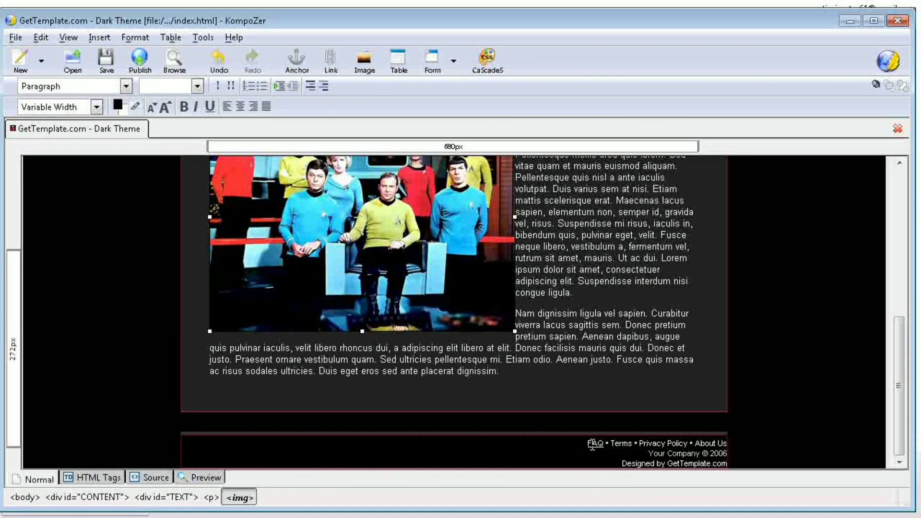
drag(588, 442, 739, 467)
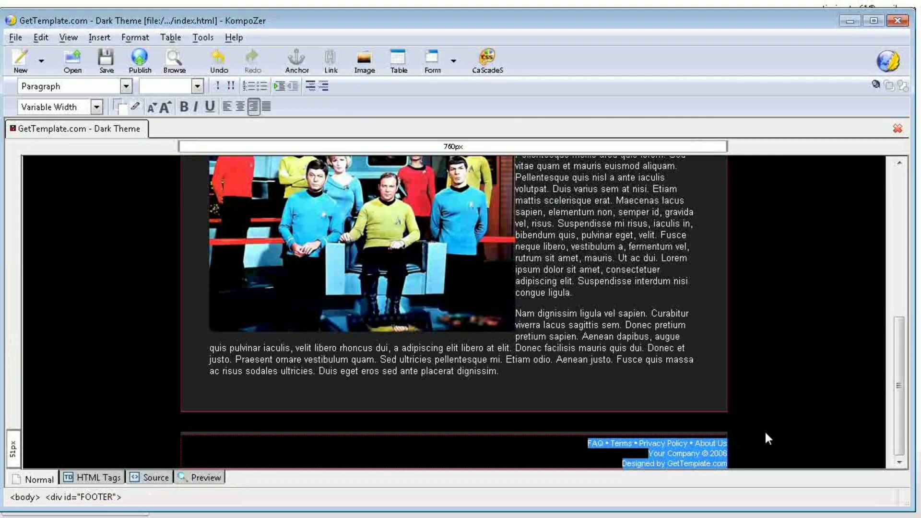
key(Delete)
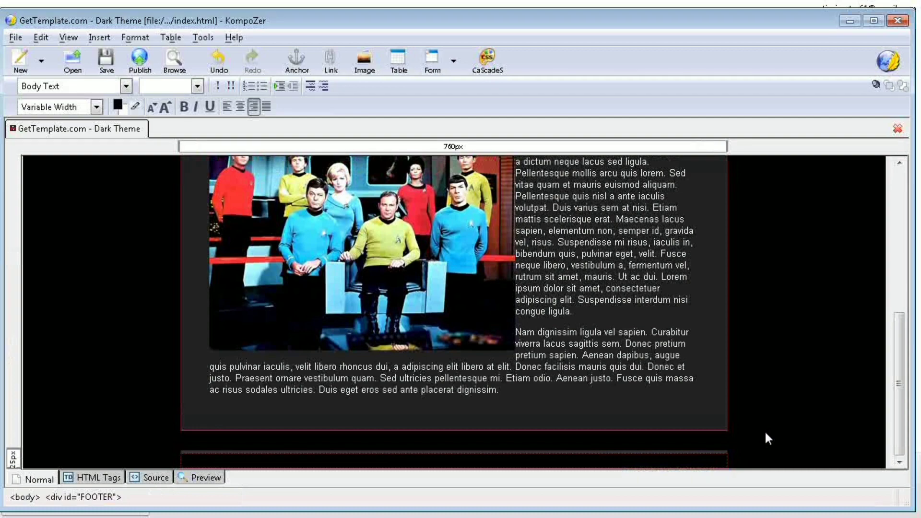
Look over the edited home page and save it
scroll(395, 261, up, 10)
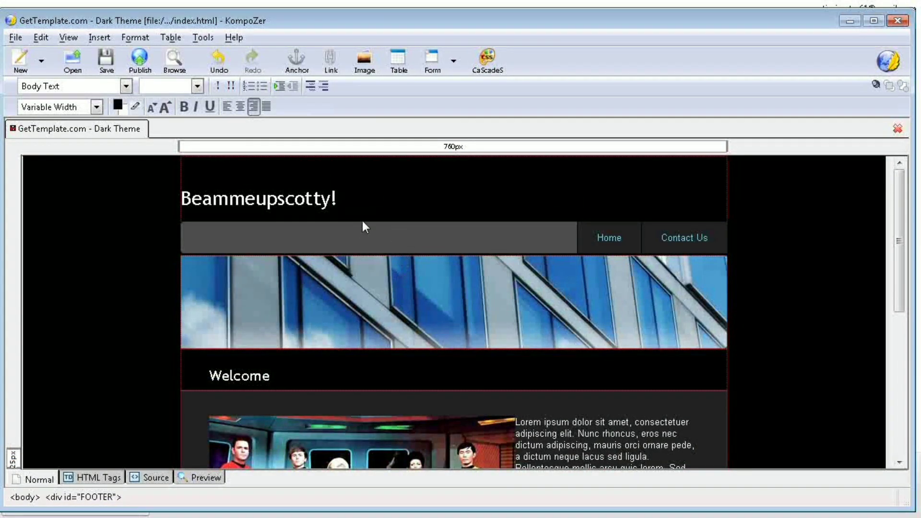
scroll(354, 203, down, 3)
scroll(353, 203, up, 3)
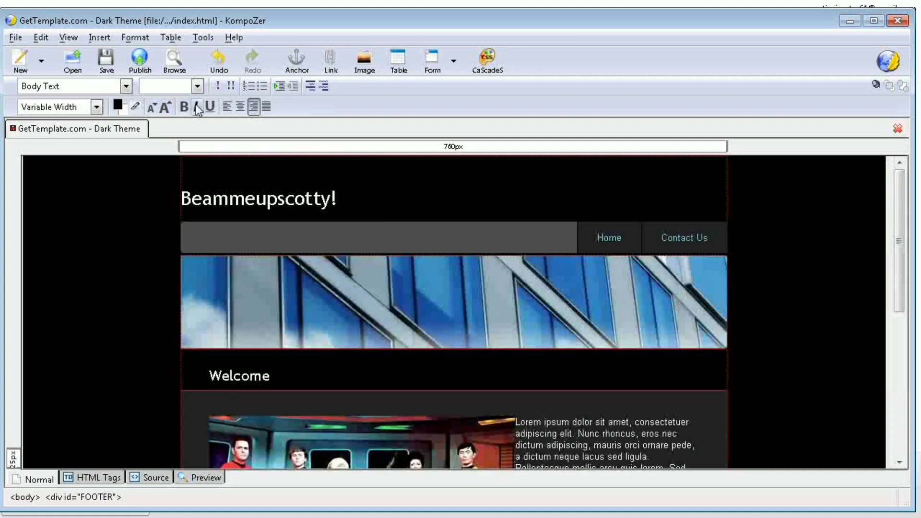
click(105, 53)
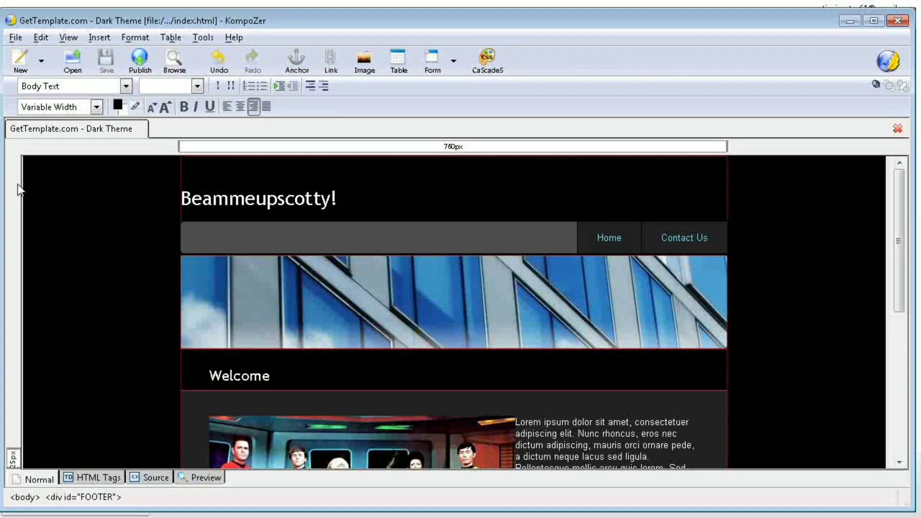
Open contact-us.html from the dark_theme folder for editing
click(74, 61)
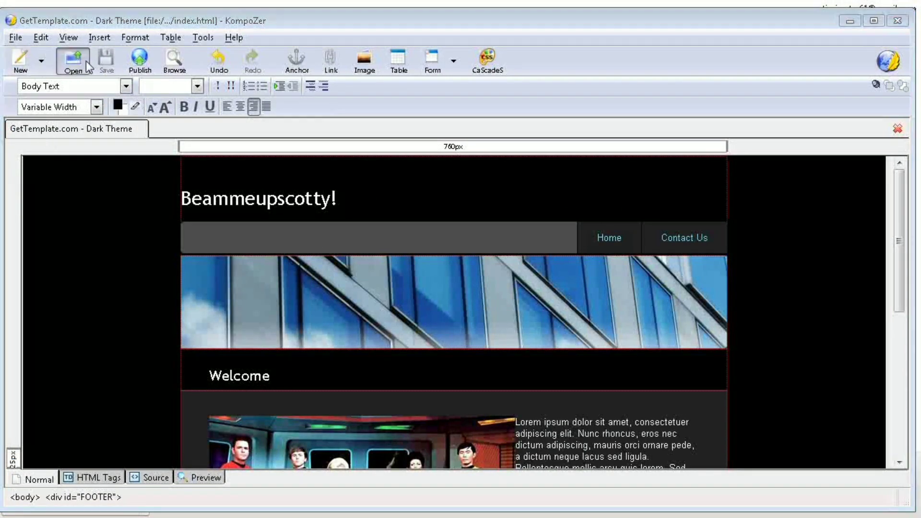
click(79, 144)
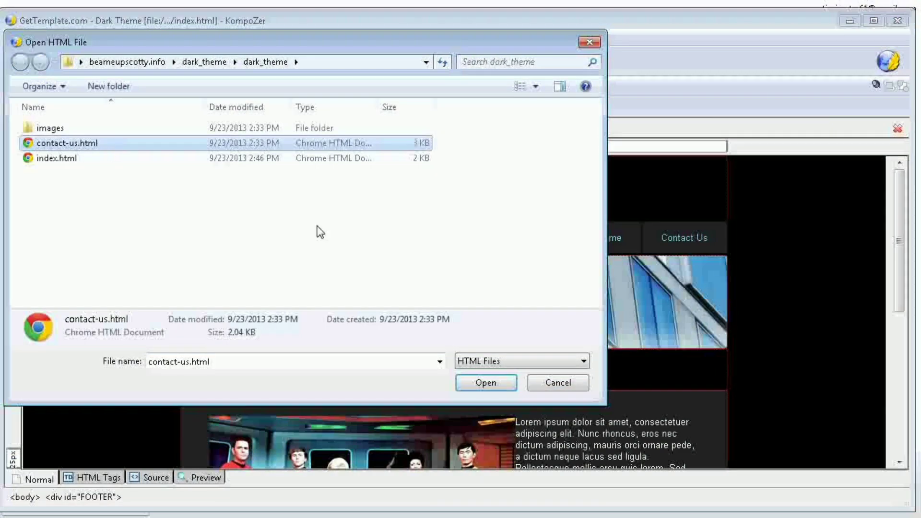
click(476, 383)
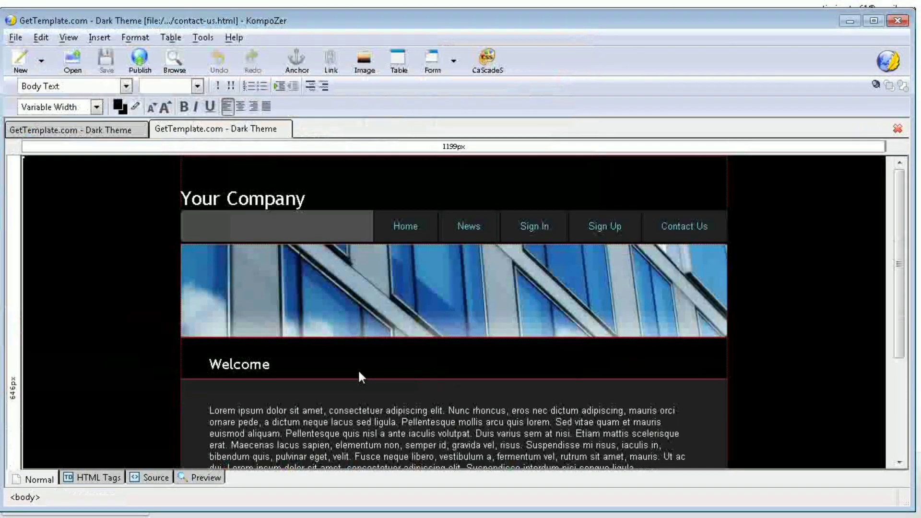
Delete the News, Sign In and Sign Up items from the contact page's navigation bar
drag(448, 225, 558, 224)
drag(453, 226, 493, 231)
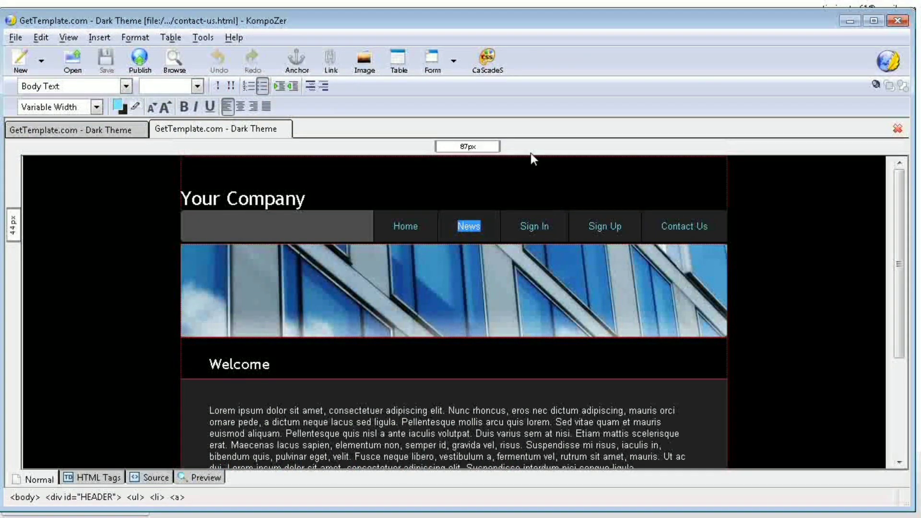
key(Delete)
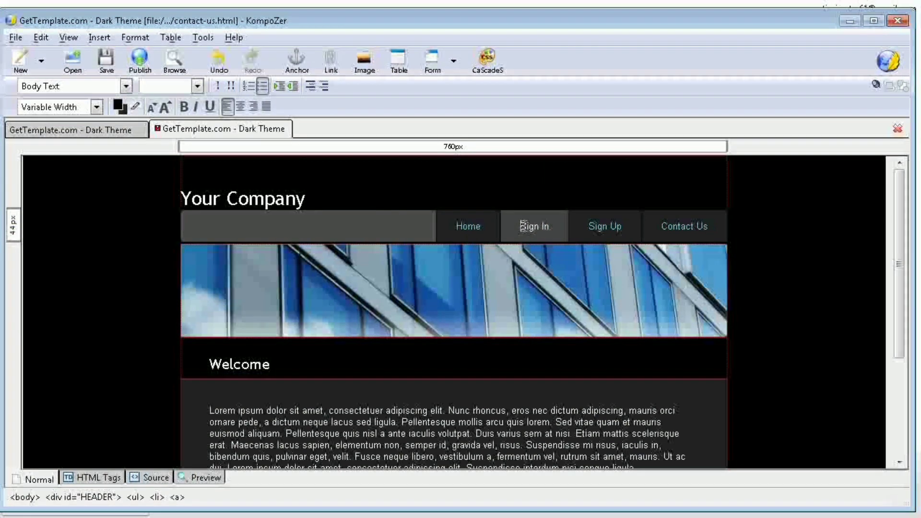
click(518, 226)
key(Delete)
key(Delete)
key(Delete)
key(Delete)
key(Delete)
key(Delete)
key(Delete)
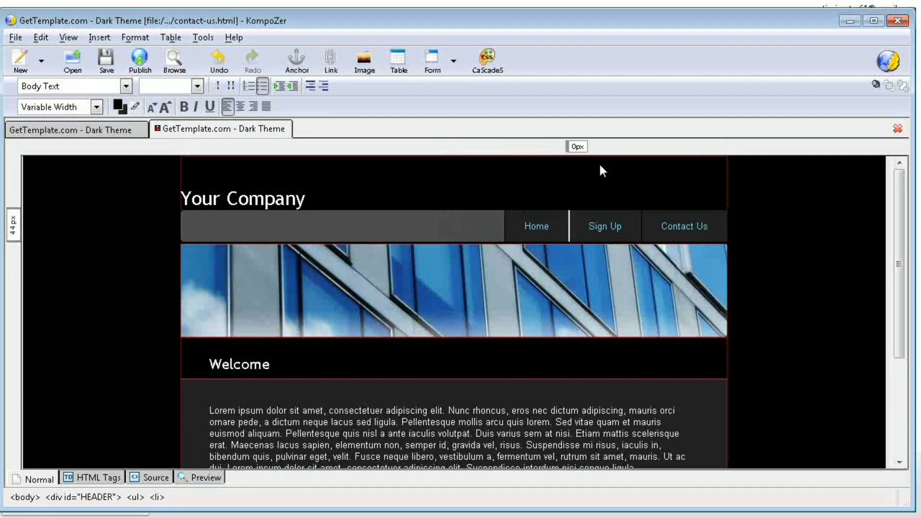
click(582, 226)
key(Delete)
key(Delete)
key(Delete)
key(Delete)
key(Delete)
key(Delete)
key(Delete)
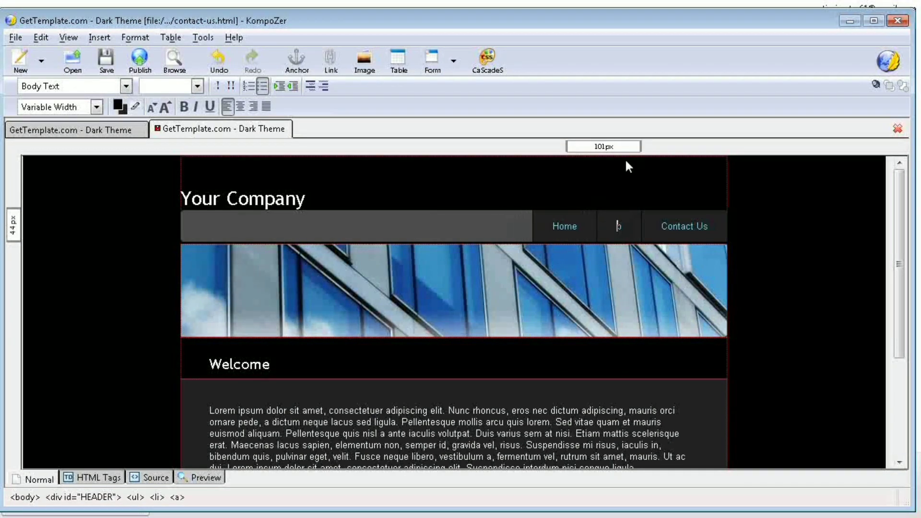
Delete the Contact Us item from the contact page's navigation bar
click(652, 226)
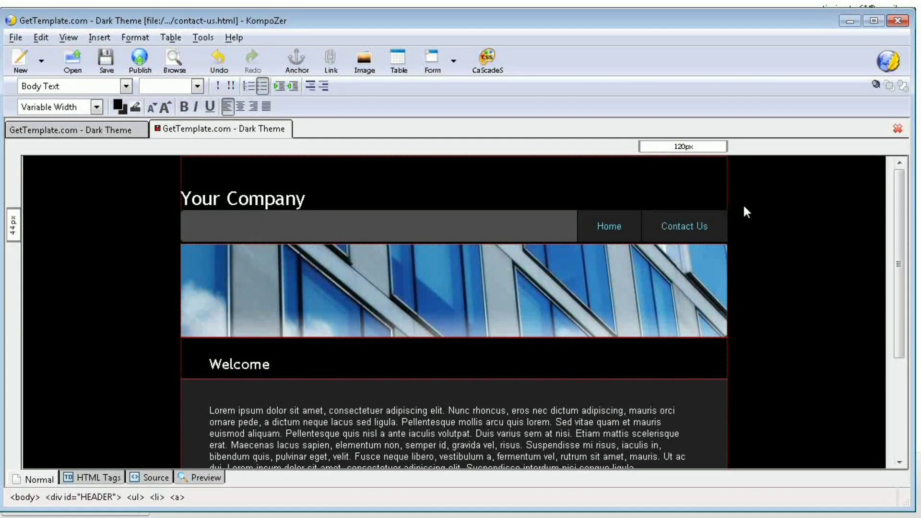
key(Delete)
key(Delete)
key(Delete)
key(Delete)
key(Delete)
key(Delete)
key(Delete)
key(Delete)
key(Delete)
key(Delete)
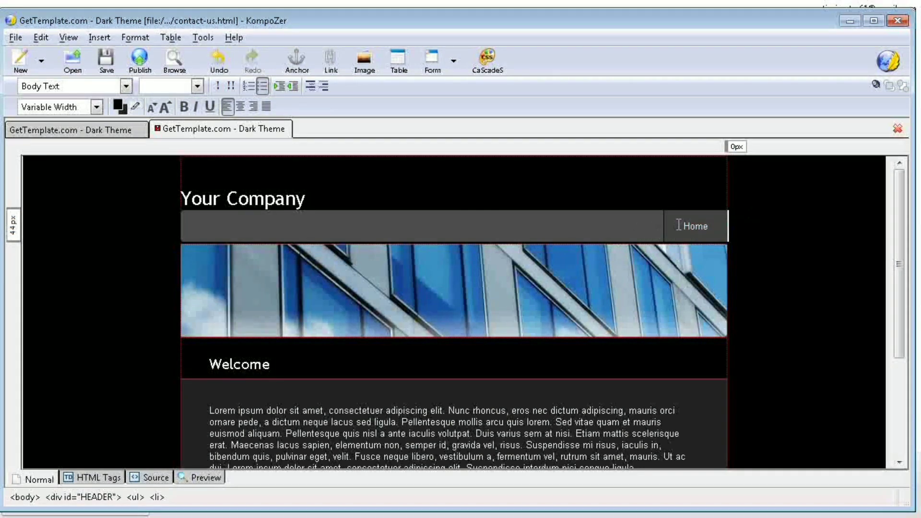
Link the Home navigation item on the contact page to index.html in the dark_theme folder
drag(679, 227, 711, 229)
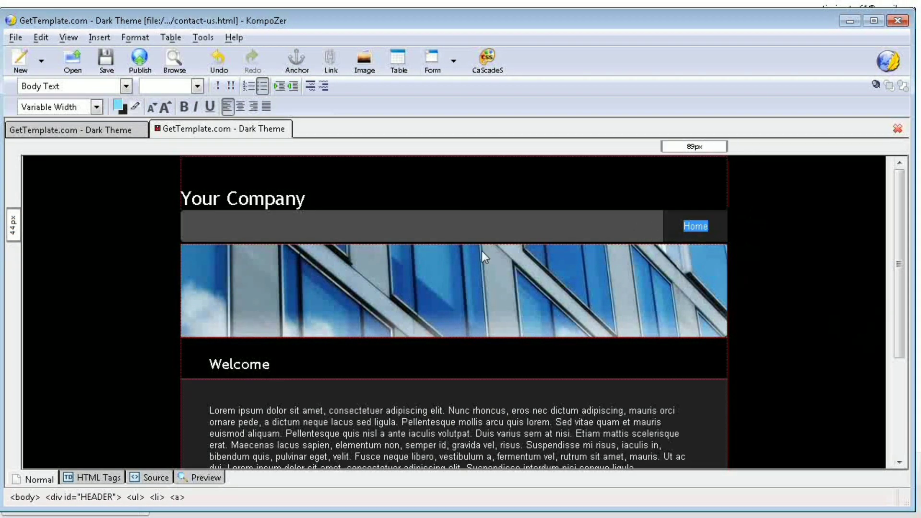
click(342, 64)
click(438, 111)
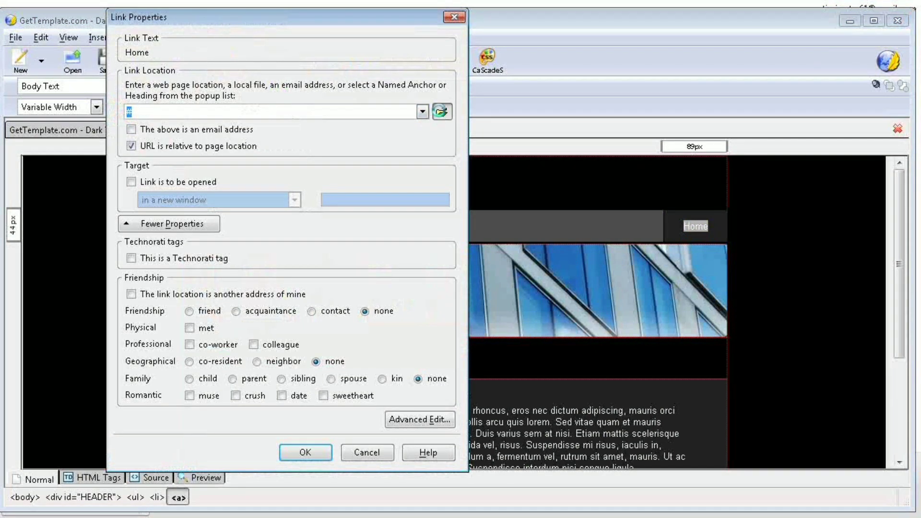
click(171, 154)
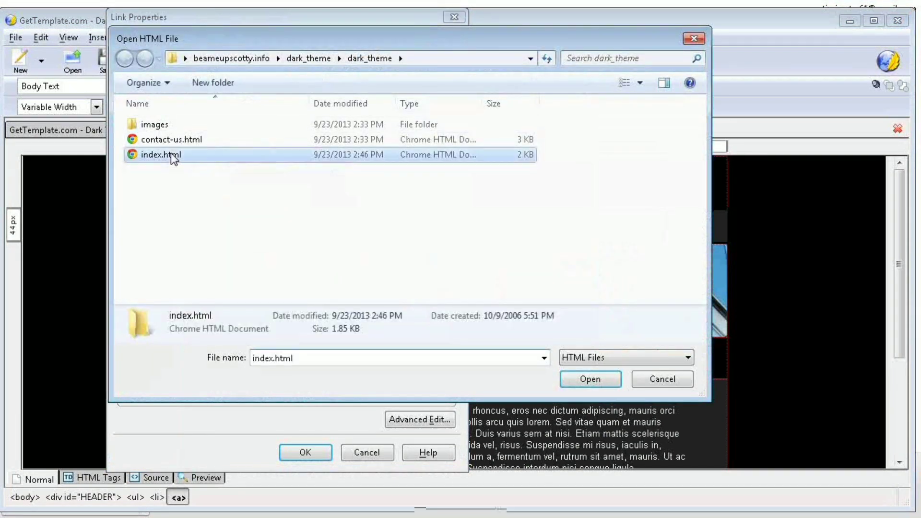
click(591, 380)
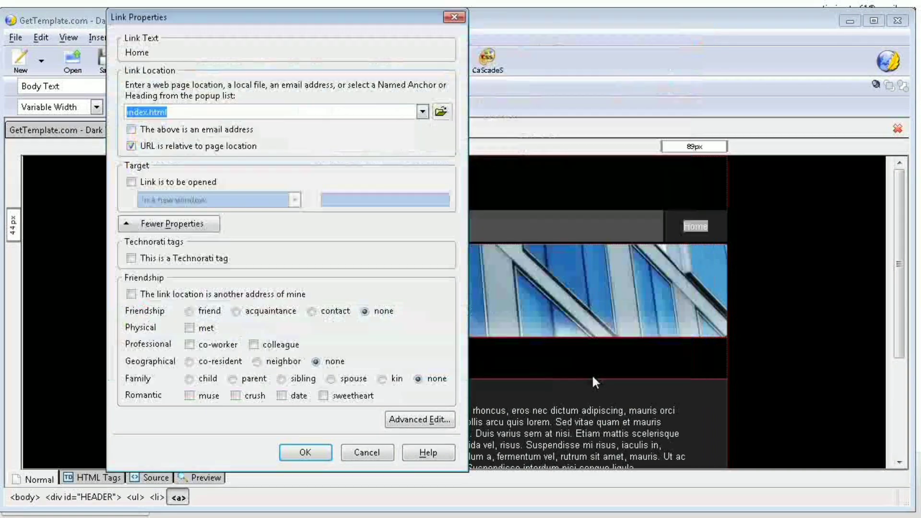
click(307, 452)
Replace the Welcome heading on the contact page with "Contact Us"
scroll(464, 372, down, 3)
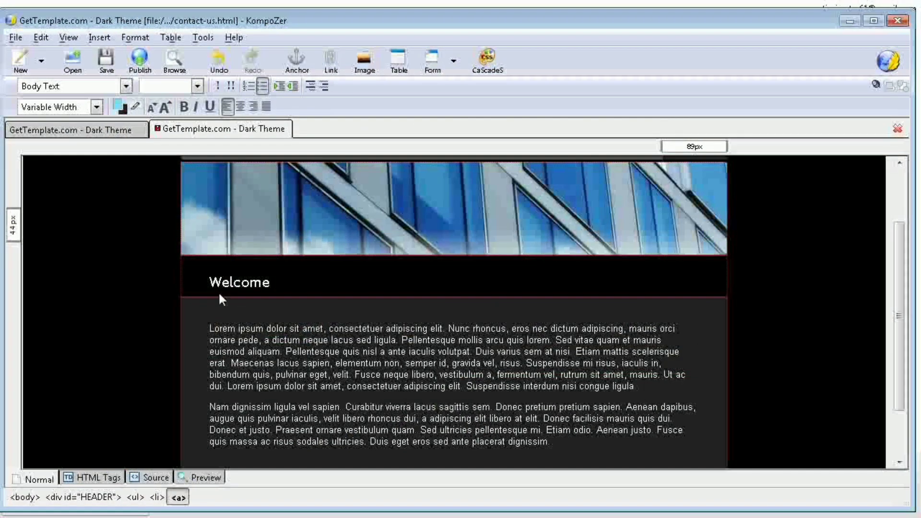
drag(210, 283, 271, 284)
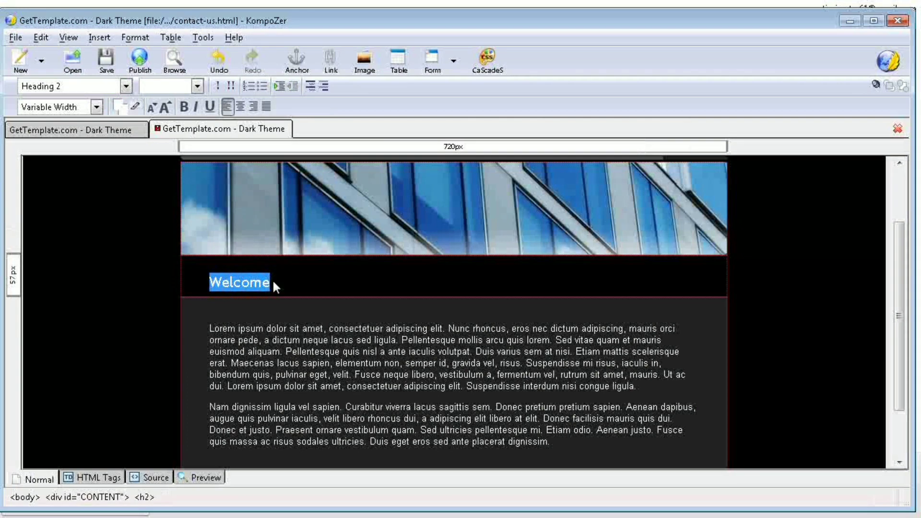
text(Co)
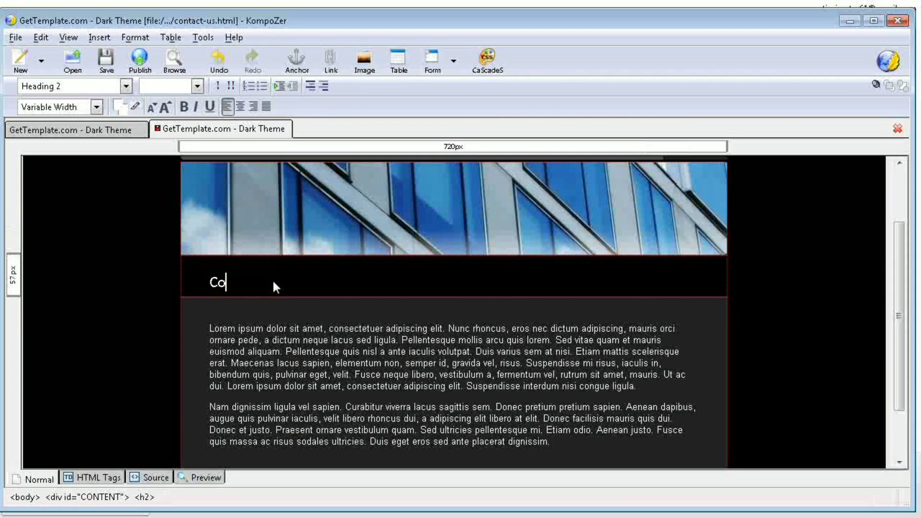
text(ntact Us)
Replace both placeholder paragraphs under the Contact Us heading with "Office:" followed by two line breaks
scroll(212, 242, down, 3)
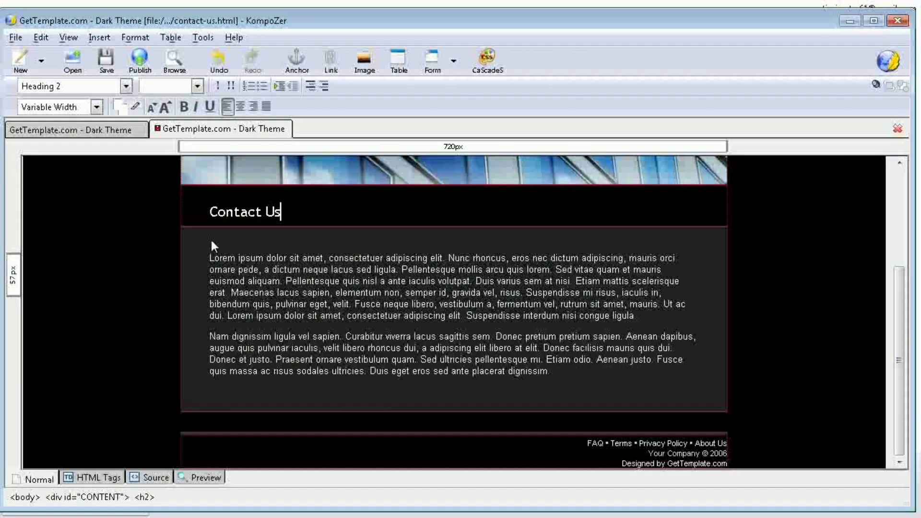
drag(209, 261, 595, 370)
key(Delete)
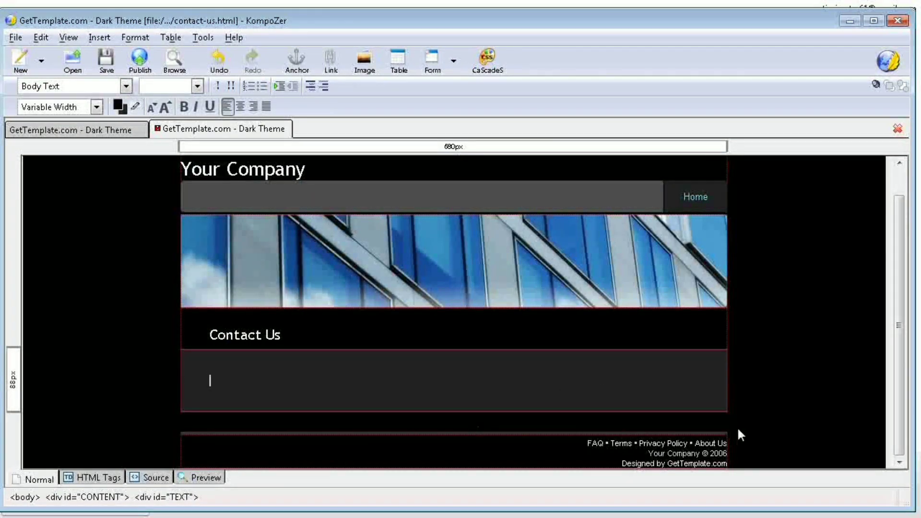
text(C)
text(ffice)
text(:)
key(Return)
key(Return)
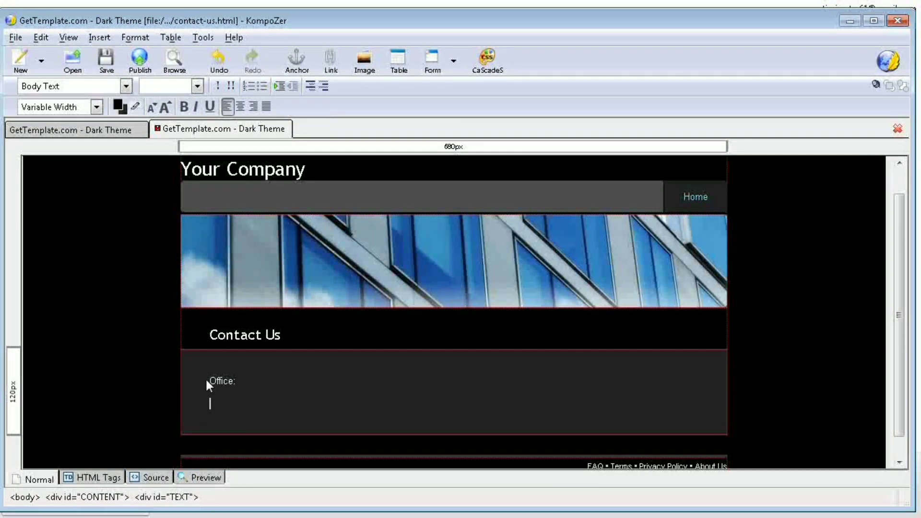
Set the font of the word "Office" under the Contact Us heading to Verdana
drag(207, 380, 233, 381)
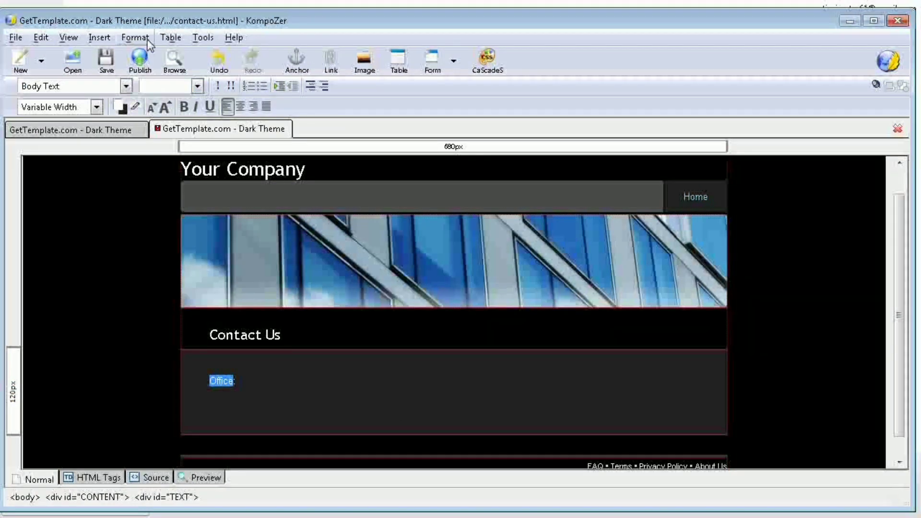
click(134, 37)
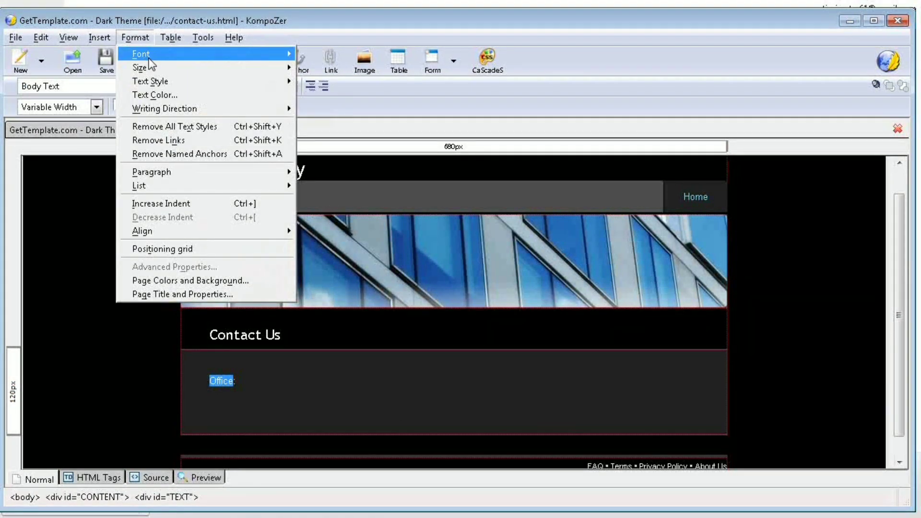
mouse_move(144, 54)
scroll(375, 154, down, 20)
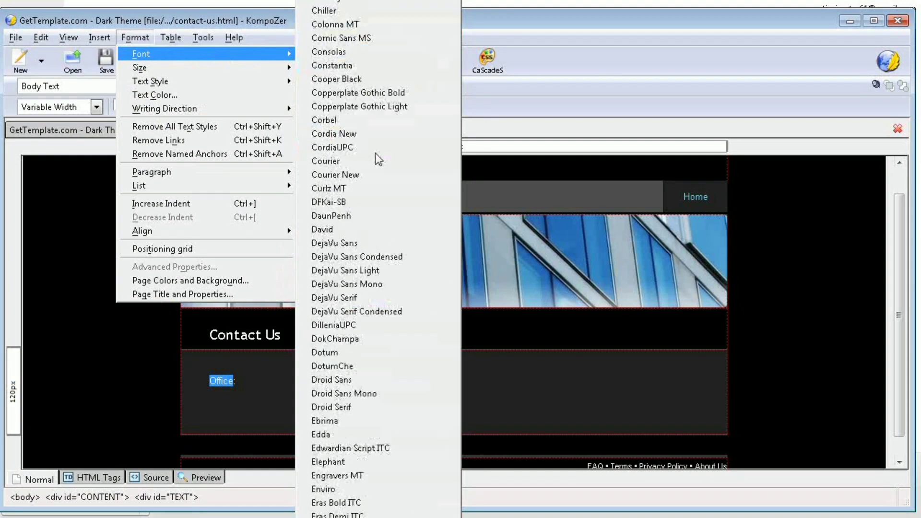
scroll(375, 183, down, 20)
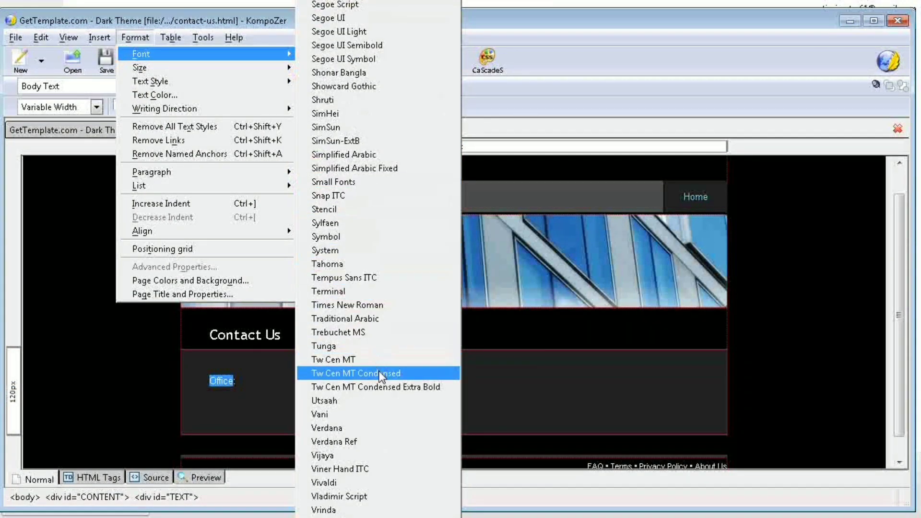
click(367, 428)
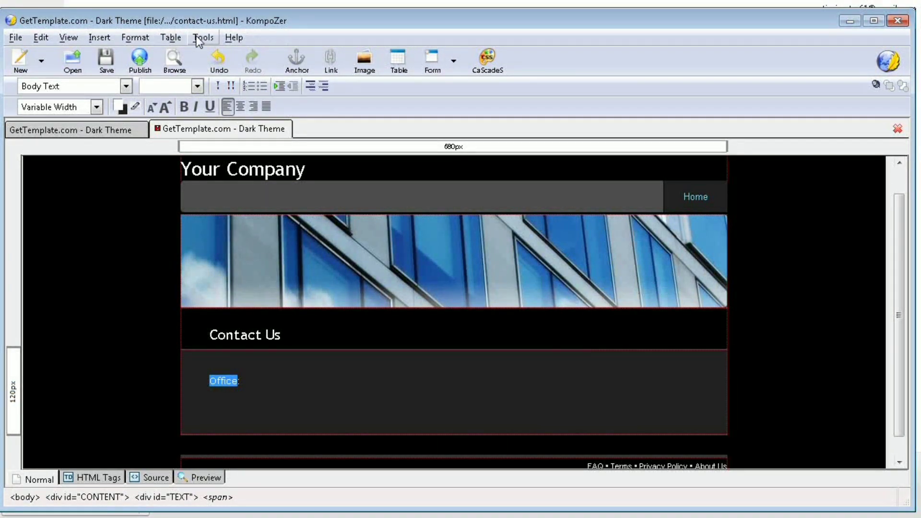
Enlarge the word "Office" by three size increments and underline it
click(165, 107)
click(165, 107)
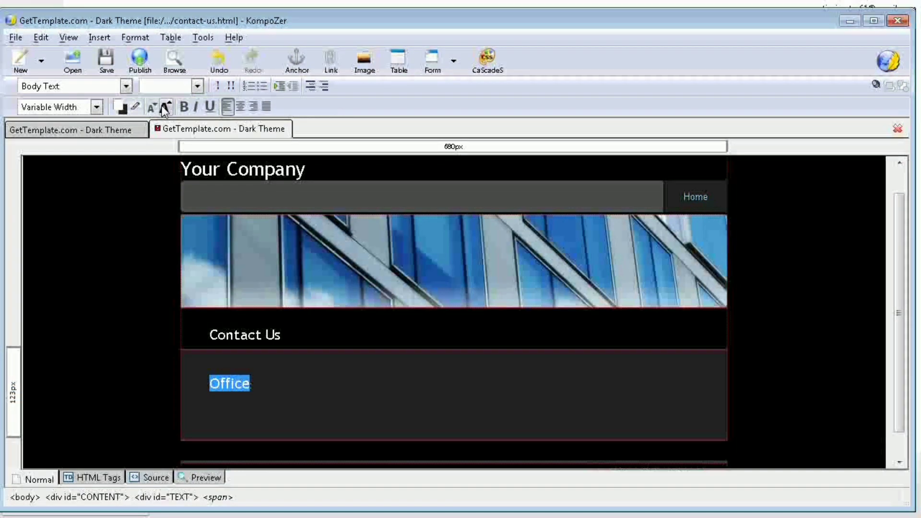
click(165, 107)
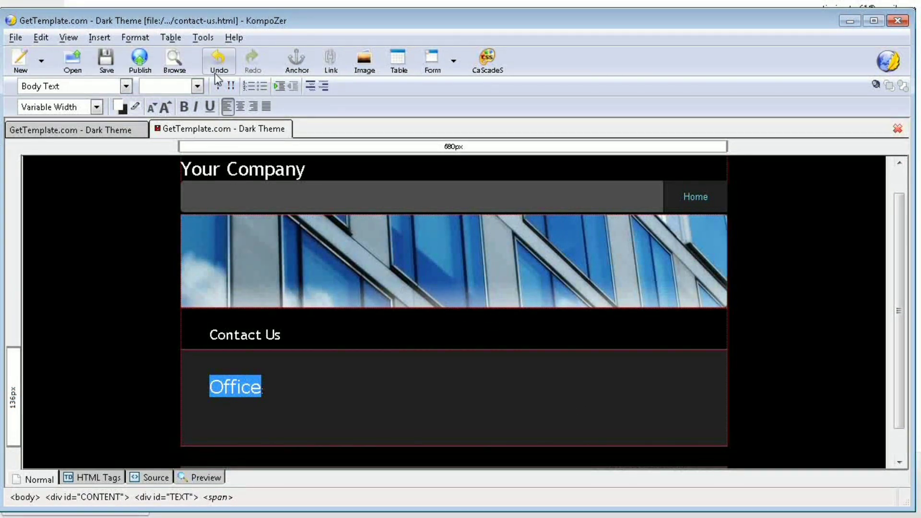
click(210, 107)
click(299, 385)
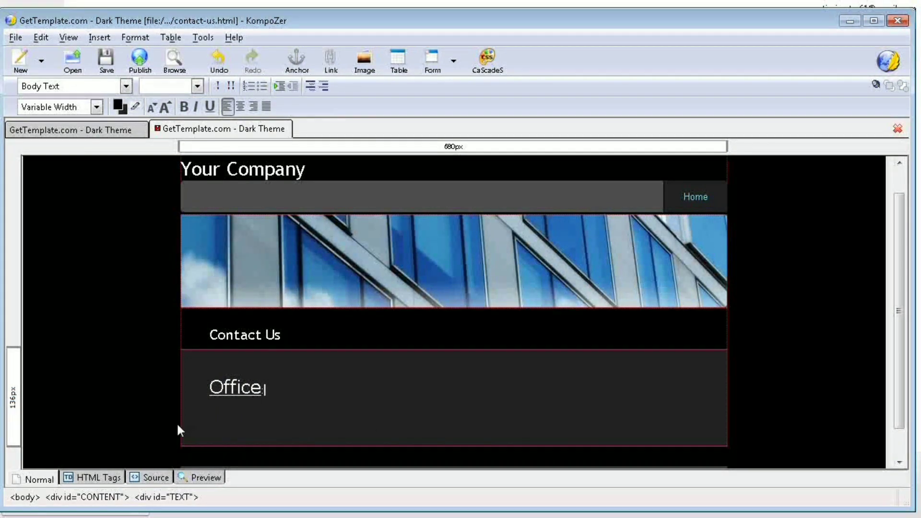
Delete all the footer text on the contact page and save the page
scroll(481, 381, down, 1)
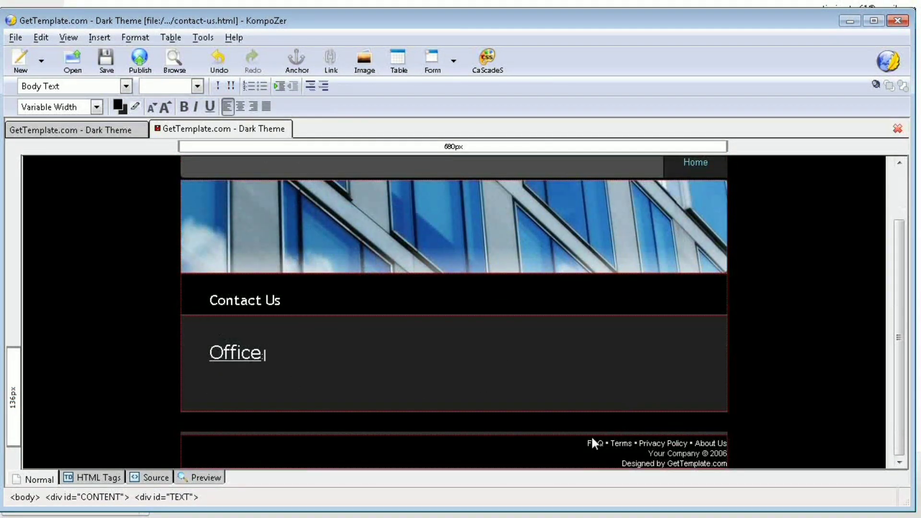
drag(587, 442, 729, 466)
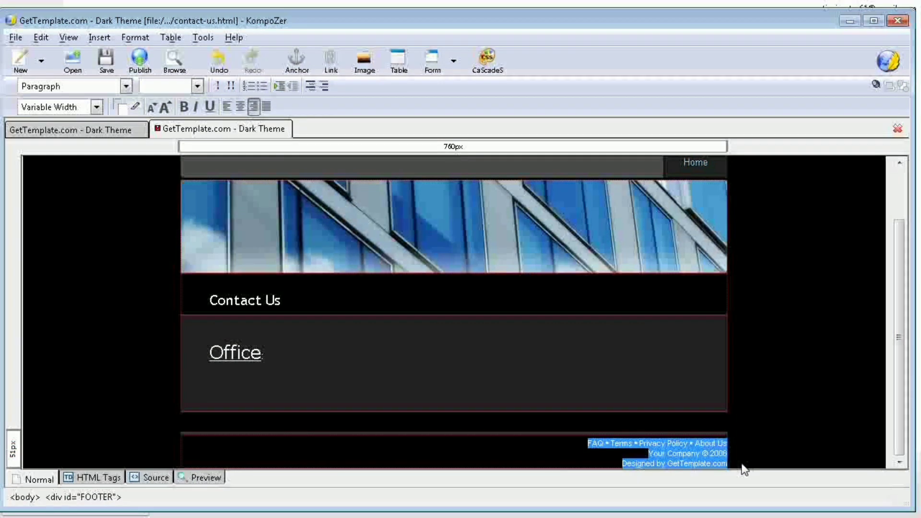
scroll(743, 469, up, 1)
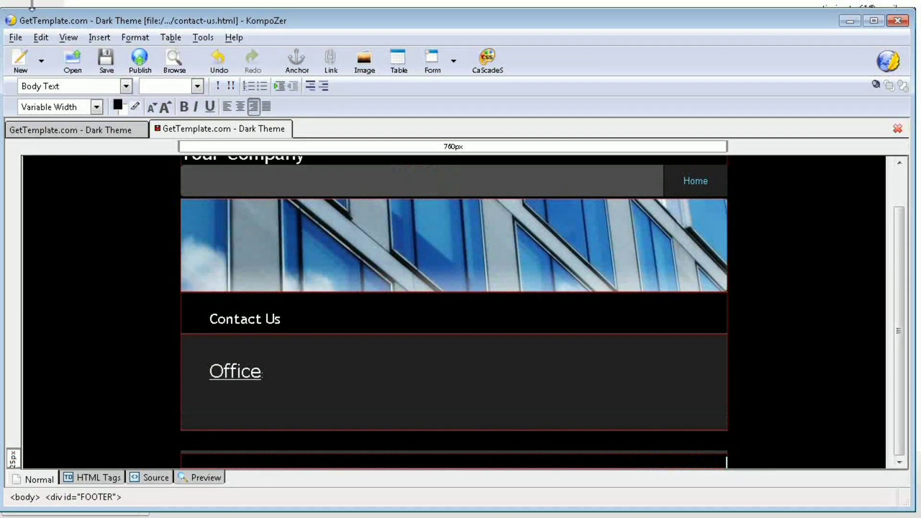
click(105, 58)
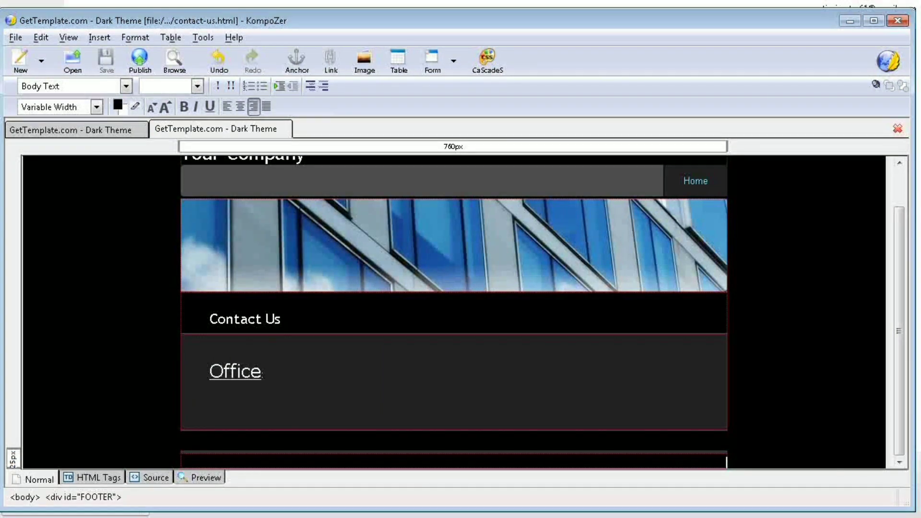
Open index.html from the dark_theme folder in the web browser and look over the whole home page
key(alt+Tab)
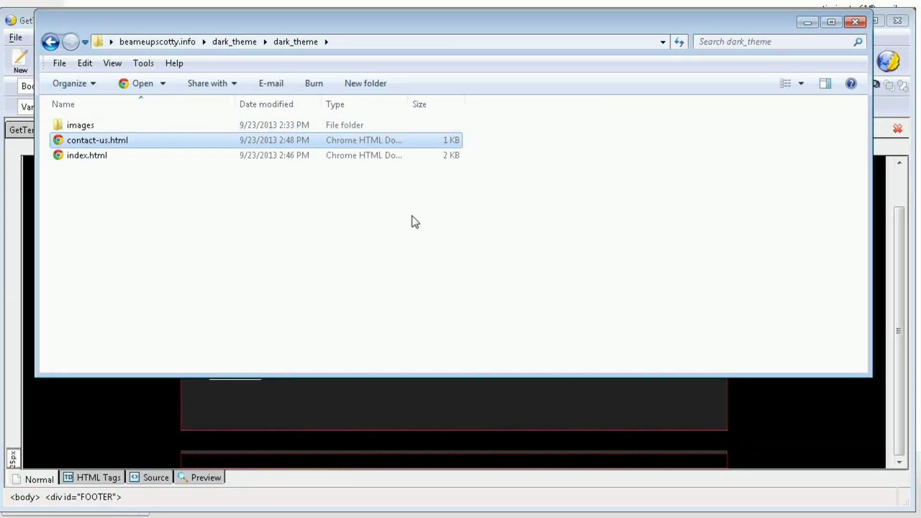
click(79, 157)
double_click(79, 156)
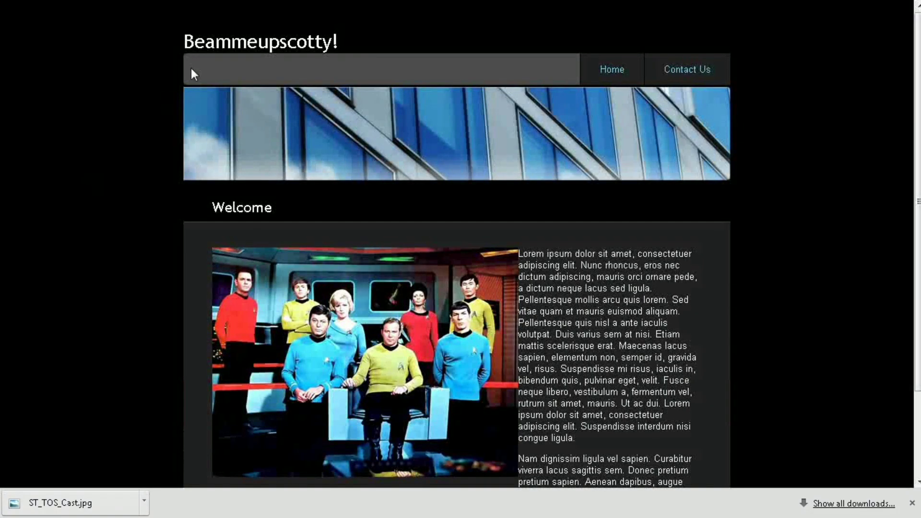
scroll(404, 249, down, 2)
scroll(578, 259, up, 2)
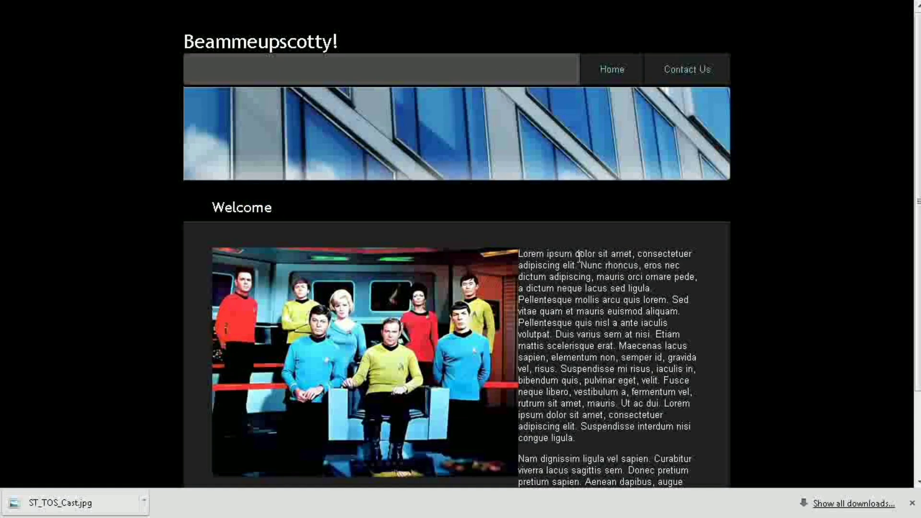
Test the Contact Us link and the Home link back, and review the home page again
click(680, 72)
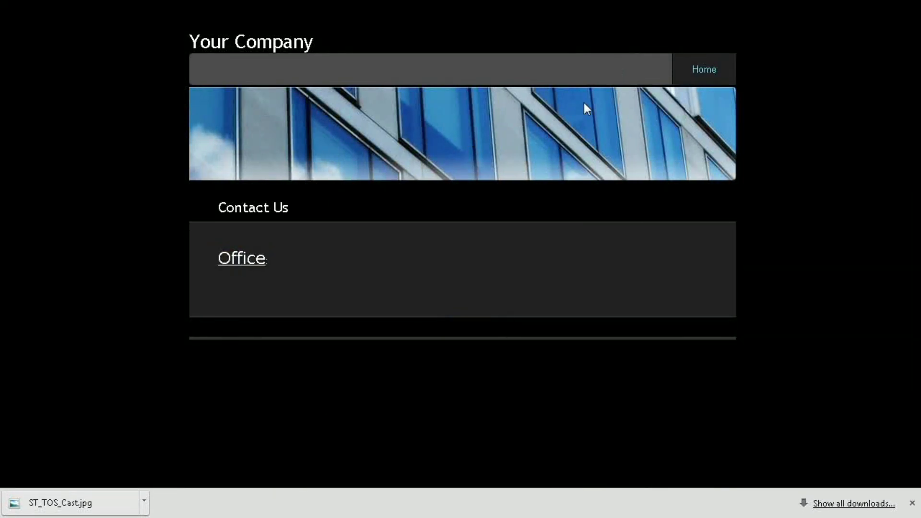
click(713, 75)
scroll(620, 376, down, 2)
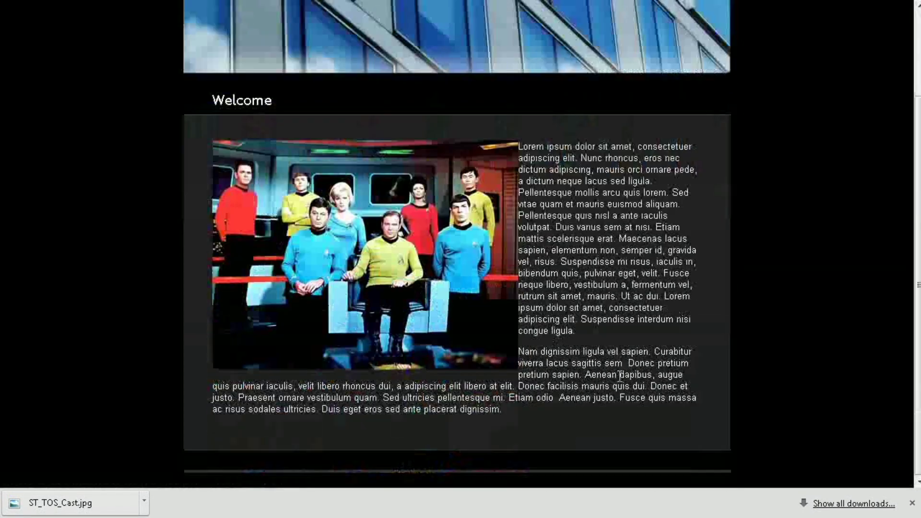
scroll(616, 376, up, 2)
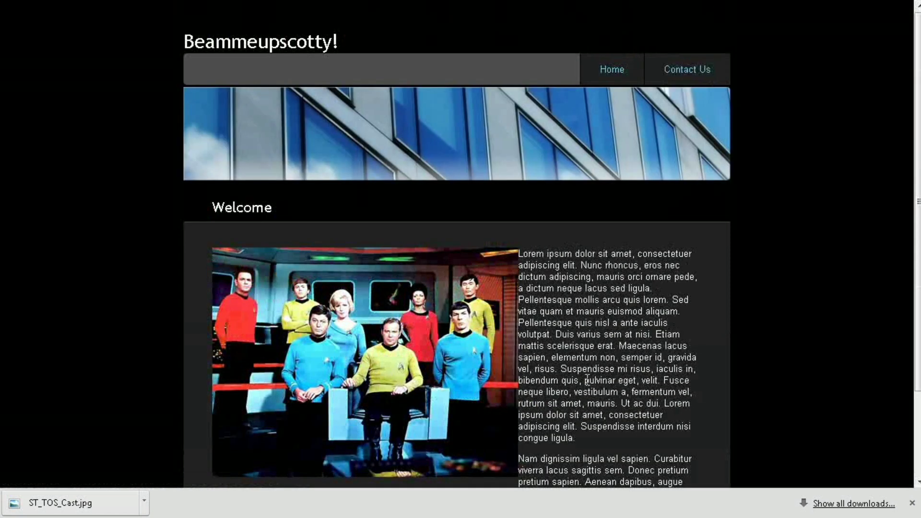